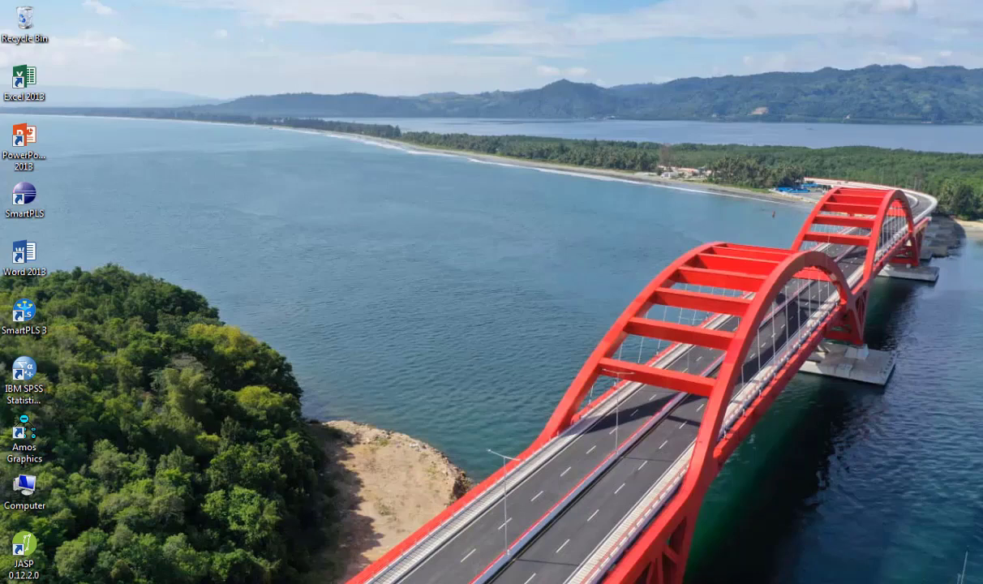
# - Bring up the Uji Instrumen 40 sampel workbook in Excel and try to save a copy of it as CSV (Comma delimited)
pyautogui.click(276, 581)
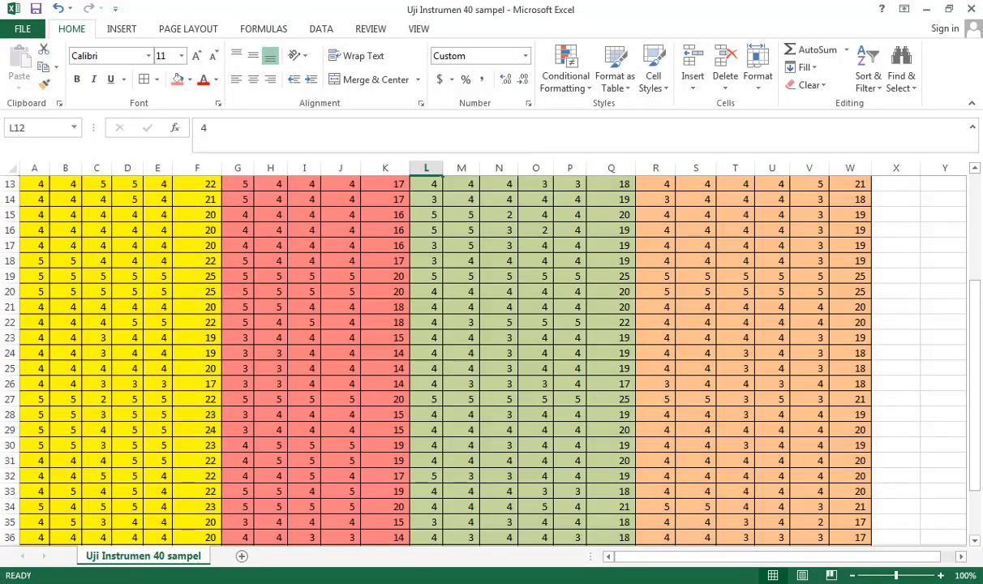
pyautogui.moveTo(979, 492); pyautogui.dragTo(978, 287)
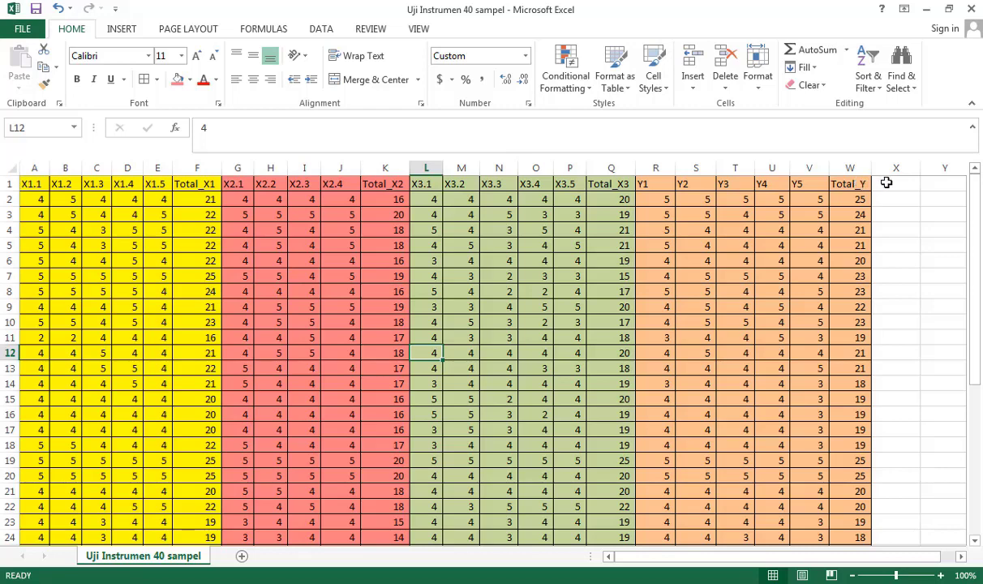
pyautogui.click(22, 29)
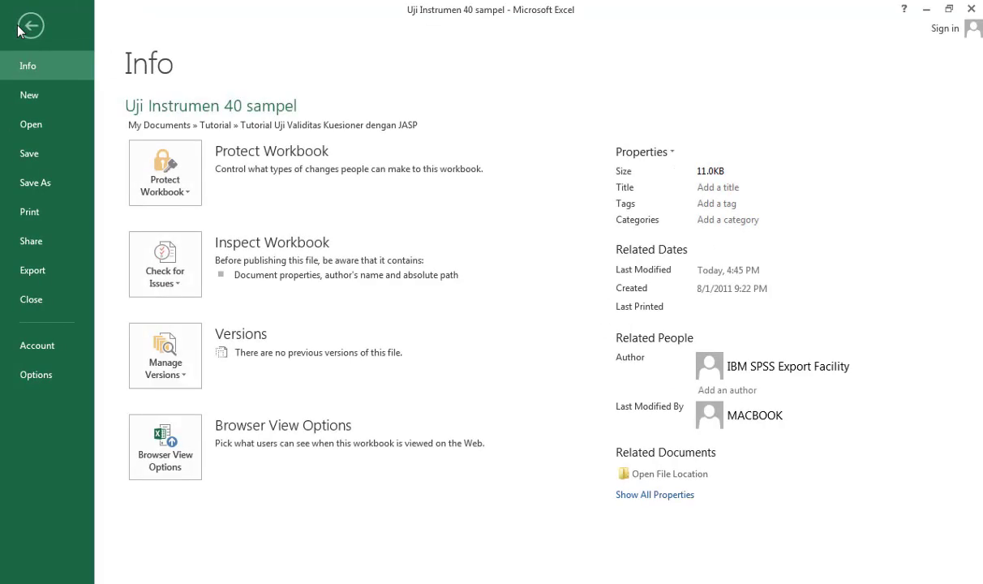
pyautogui.click(47, 186)
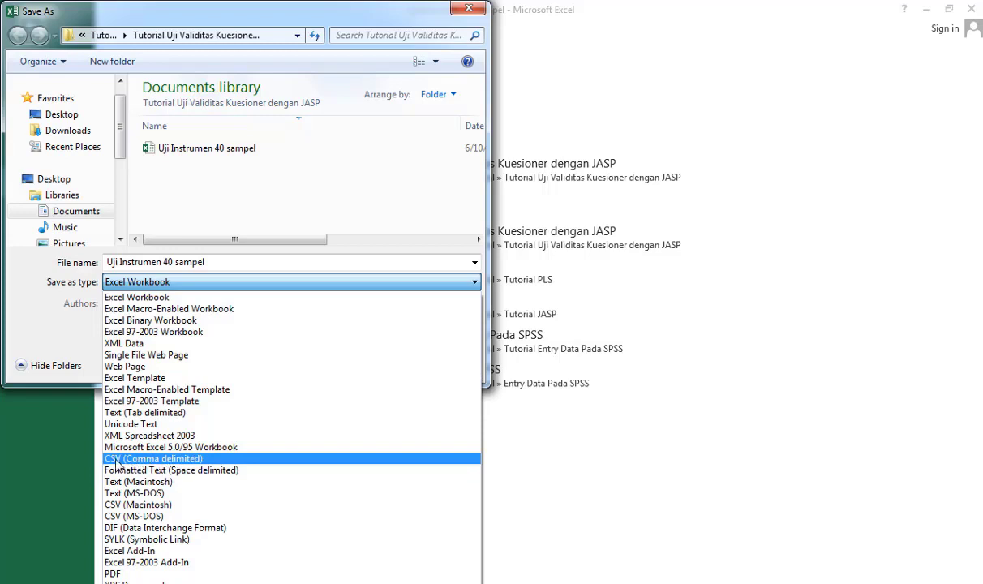
pyautogui.click(191, 463)
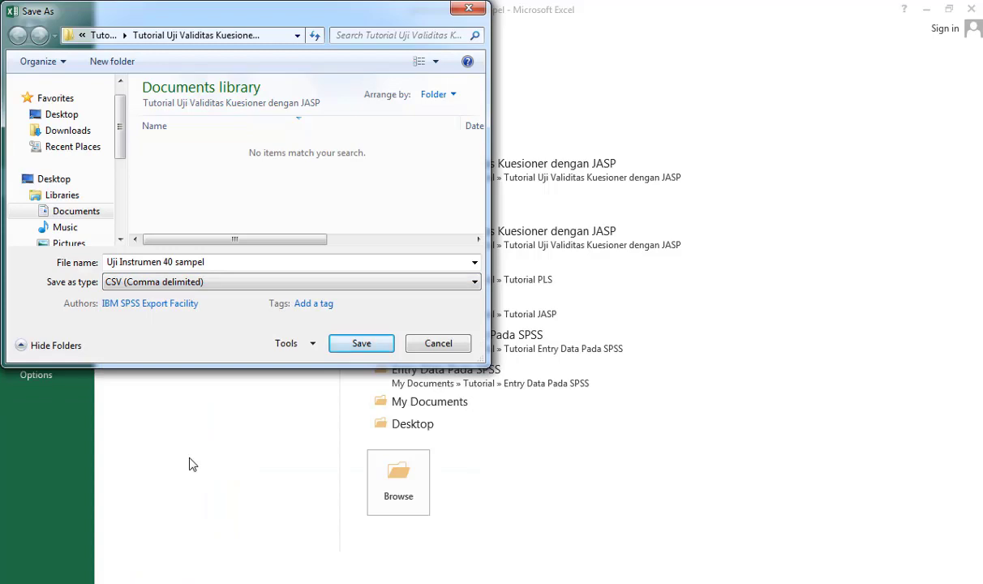
pyautogui.click(369, 344)
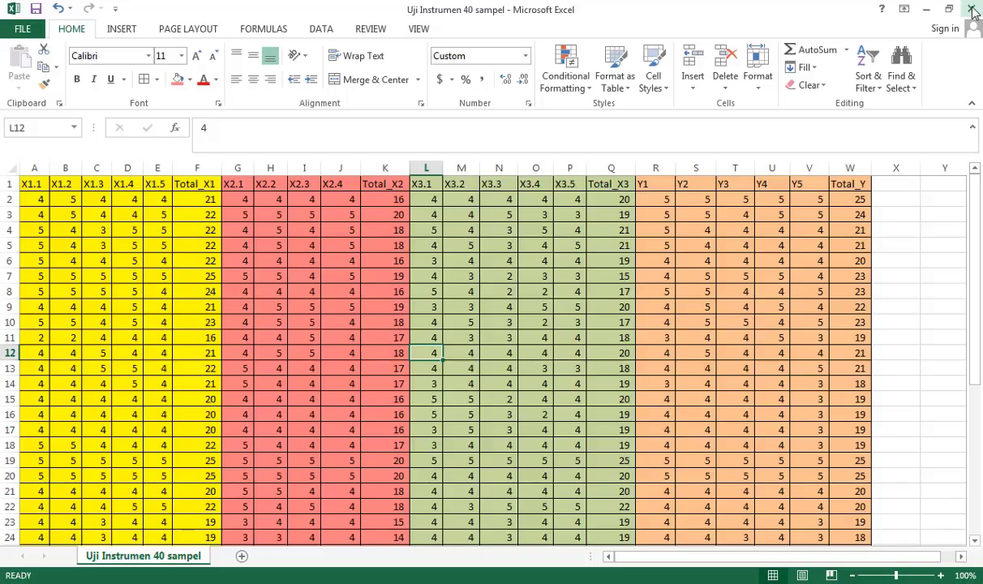
# - Close the workbook, saving it as Data Uji Validitas and keeping the CSV (Comma delimited) format
pyautogui.click(973, 10)
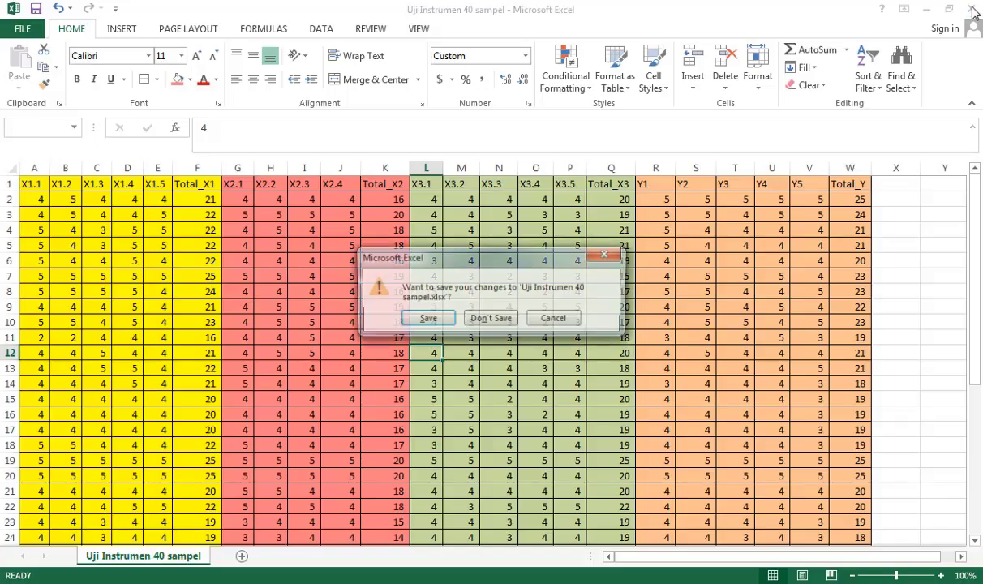
pyautogui.click(427, 319)
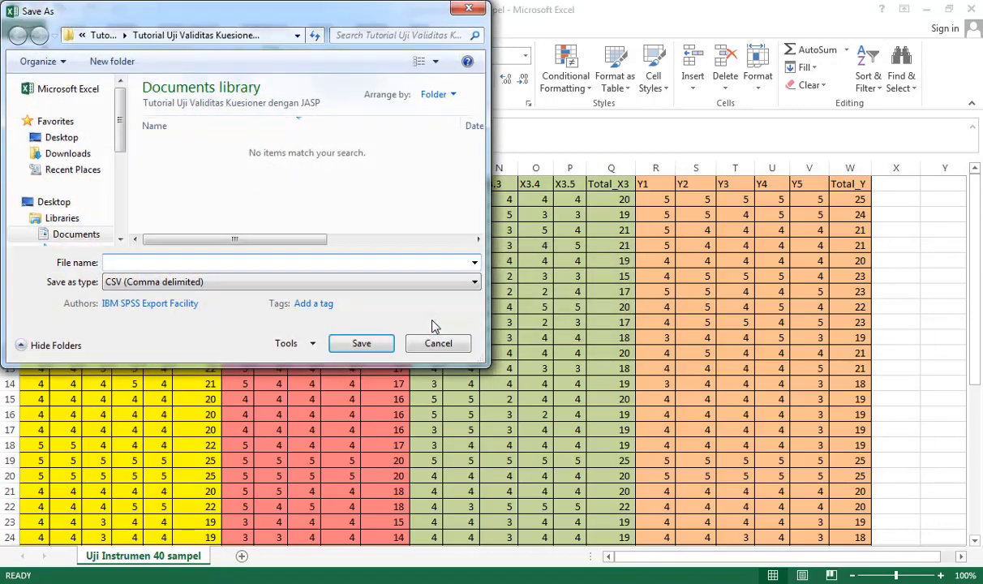
pyautogui.write('Uji')
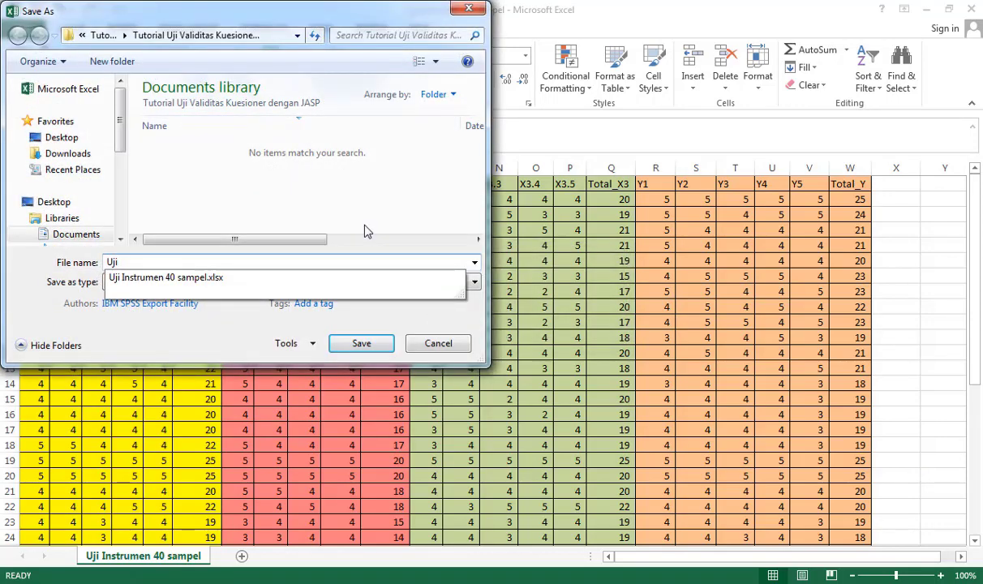
pyautogui.write(' Validitas')
pyautogui.click(106, 262)
pyautogui.write('Da')
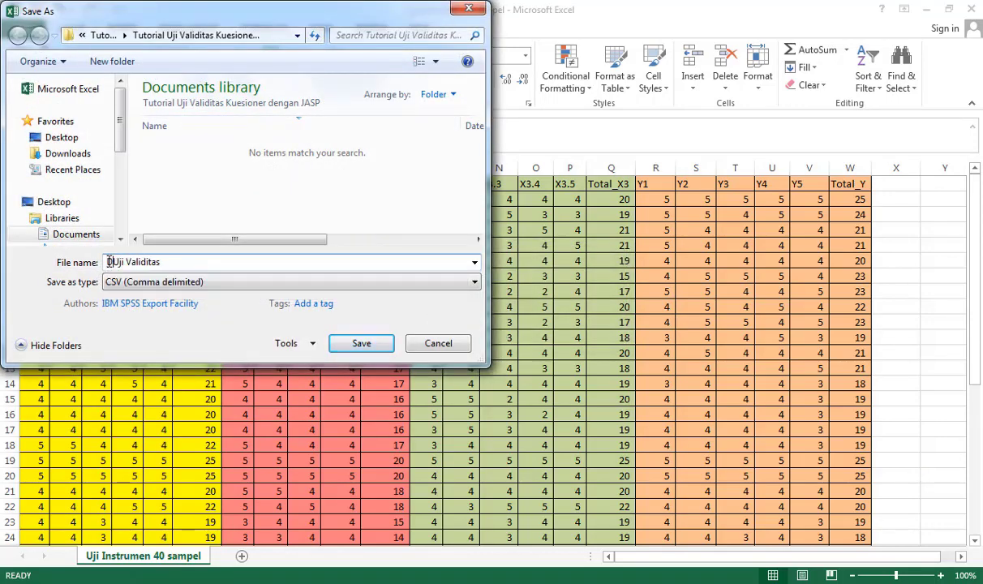
pyautogui.write('ta')
pyautogui.click(365, 344)
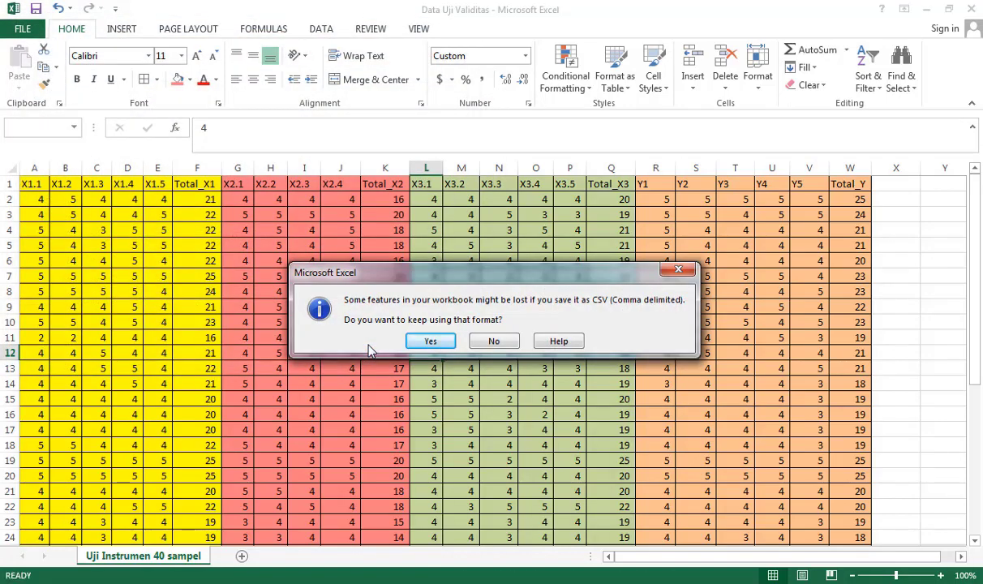
pyautogui.click(431, 341)
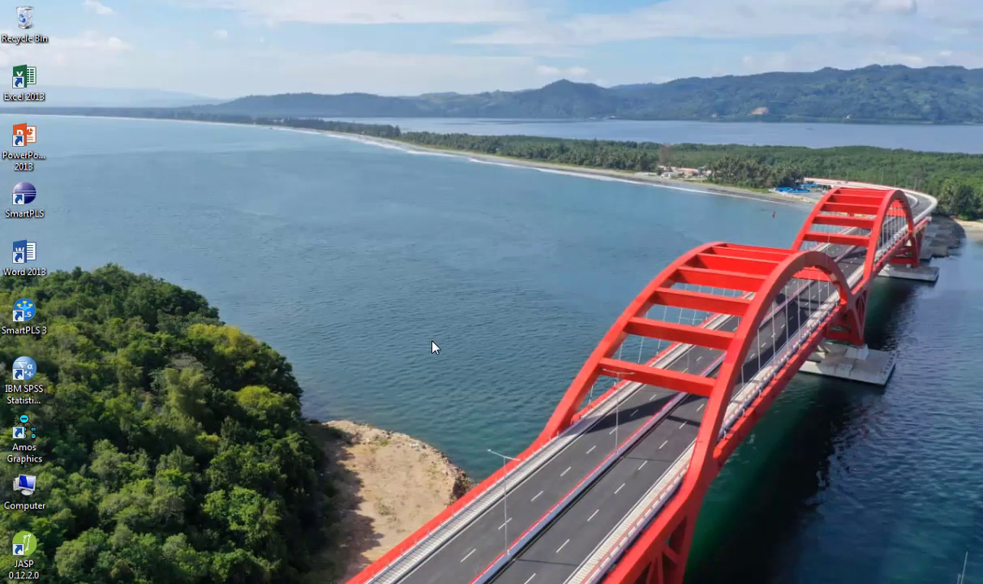
# - Launch JASP in a maximized window and open the Data Uji Validitas file from the computer
pyautogui.doubleClick(25, 542)
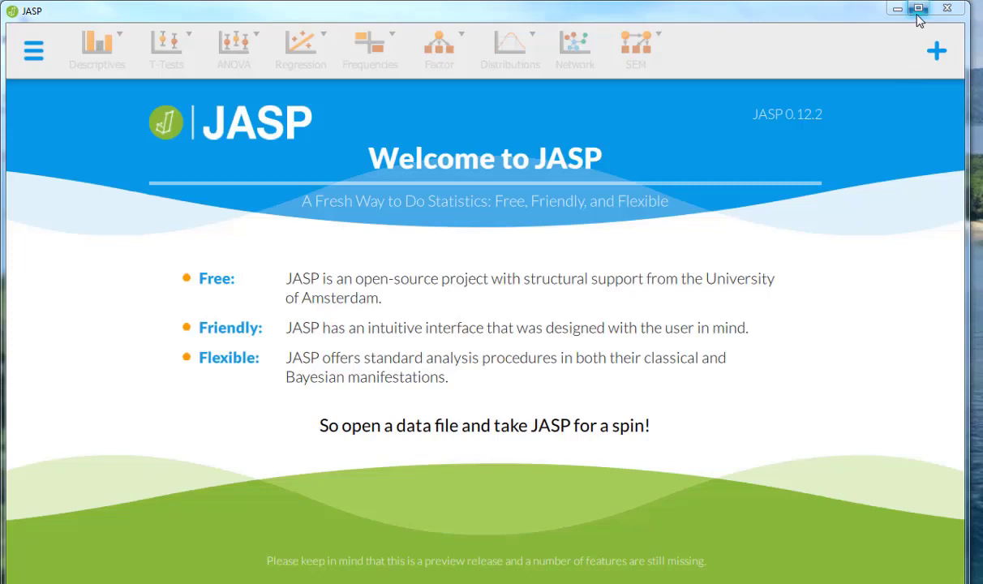
pyautogui.click(918, 10)
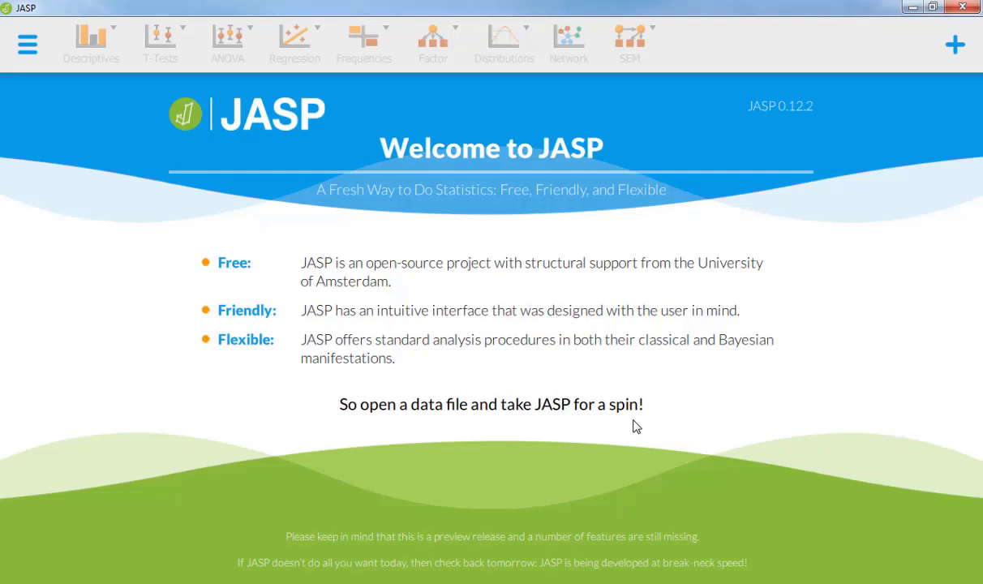
pyautogui.click(29, 49)
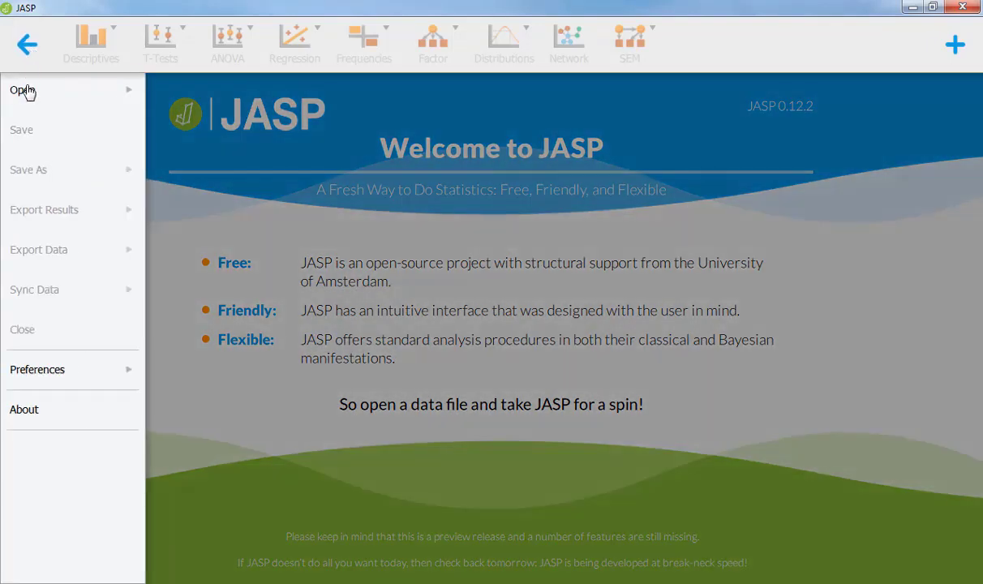
pyautogui.click(26, 91)
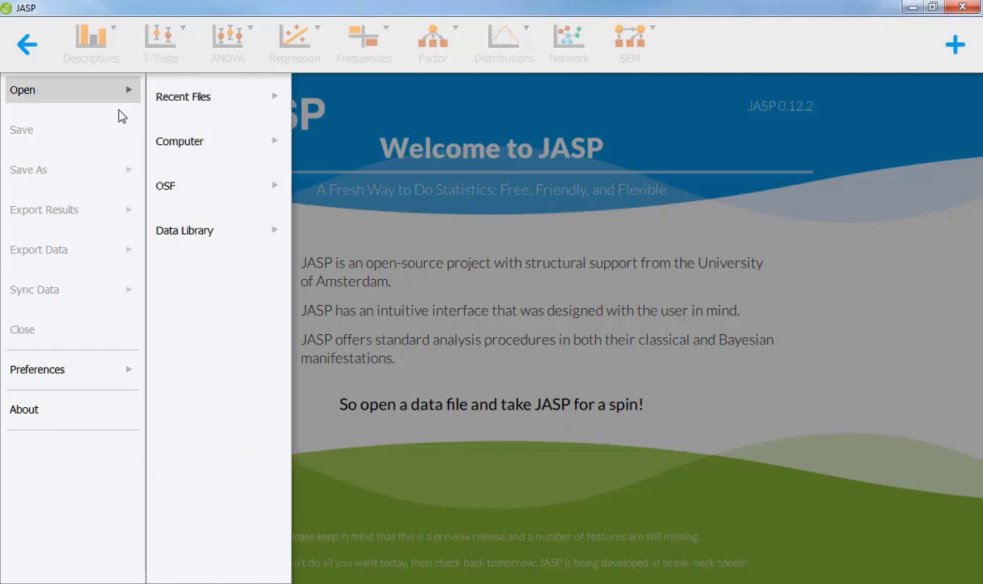
pyautogui.click(181, 146)
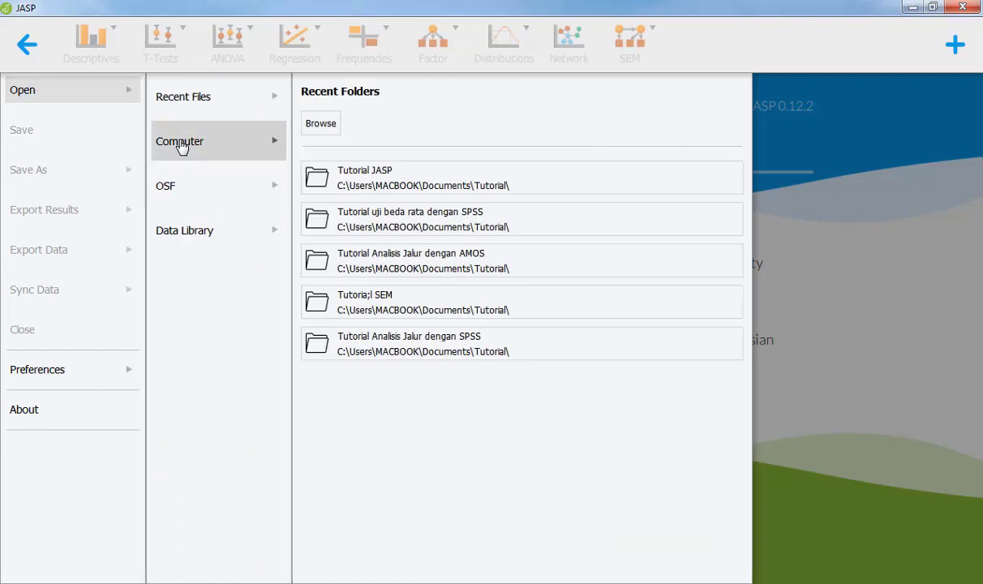
pyautogui.click(327, 128)
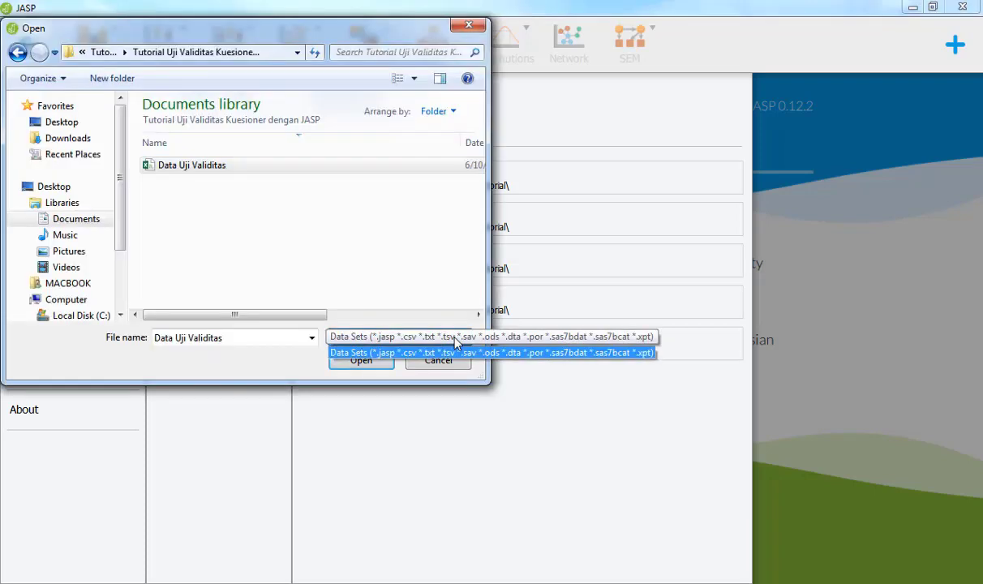
pyautogui.click(361, 361)
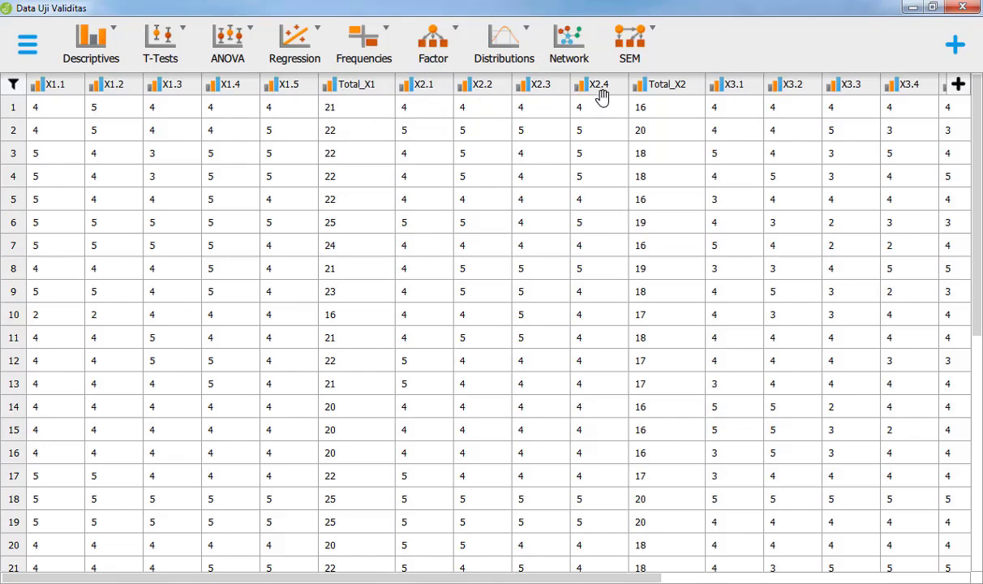
# - Start a classical Correlation analysis on the data set and enable flagging of significant correlations
pyautogui.hscroll(3, 770, 233)
pyautogui.hscroll(5, 700, 233)
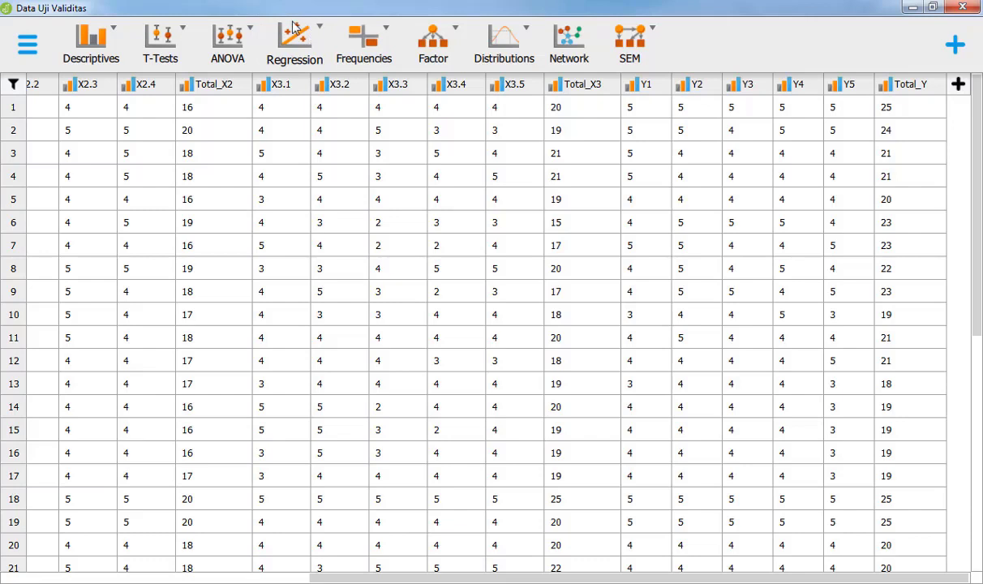
pyautogui.click(322, 31)
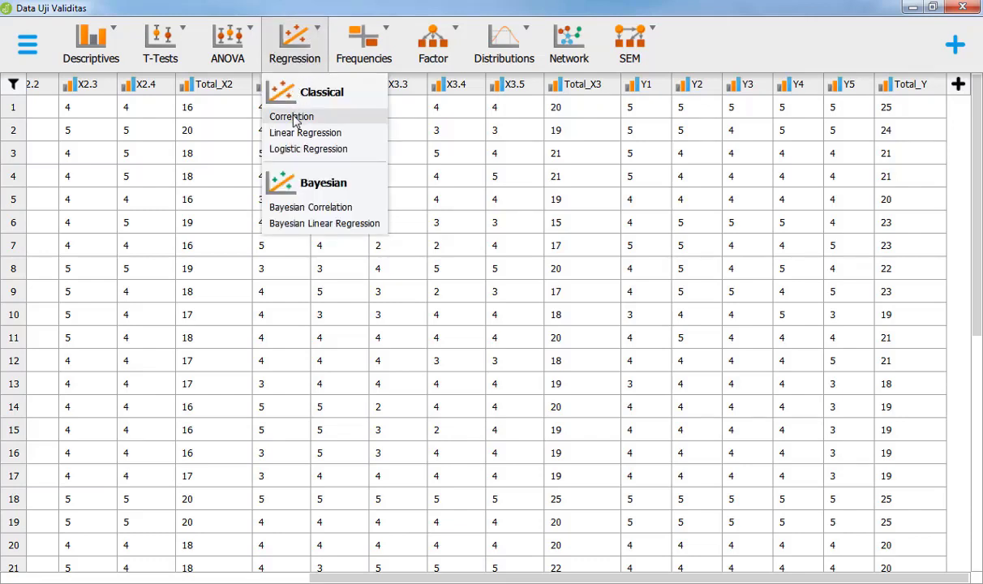
pyautogui.click(292, 117)
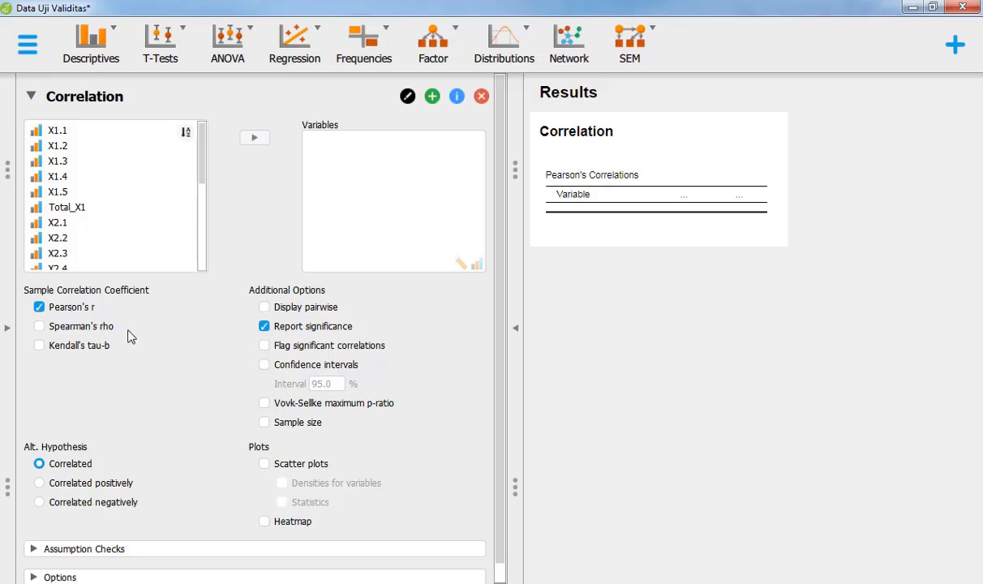
pyautogui.click(268, 351)
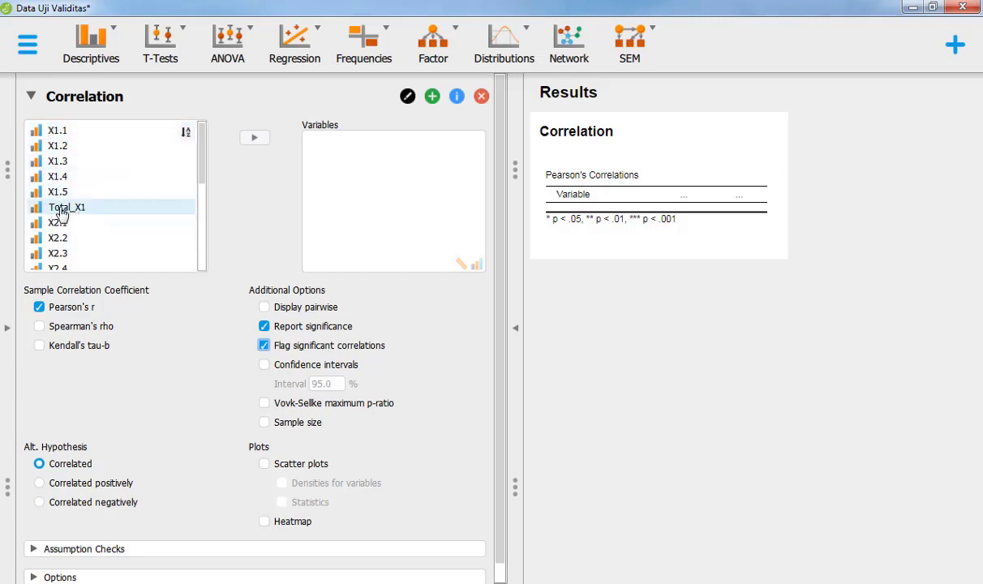
# - Add X1.1 through X1.5 and Total_X1 to the correlation analysis variables
pyautogui.click(57, 134)
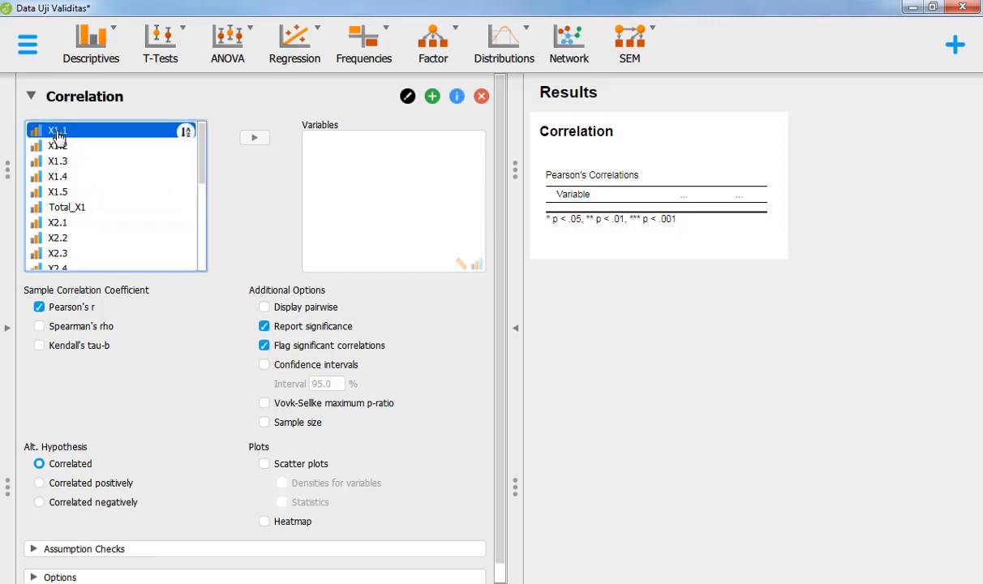
pyautogui.keyDown('shift'); pyautogui.click(63, 213); pyautogui.keyUp('shift')
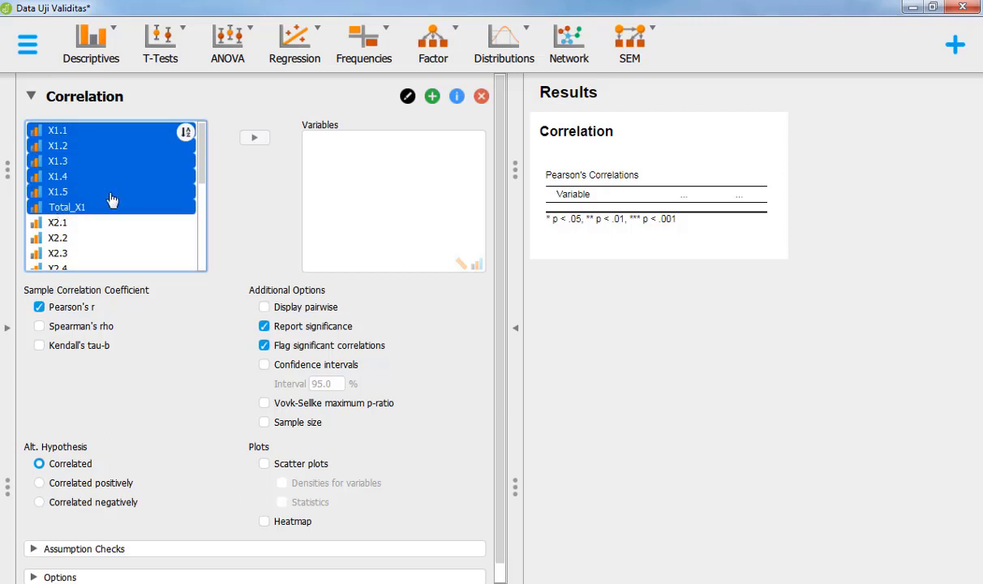
pyautogui.click(253, 140)
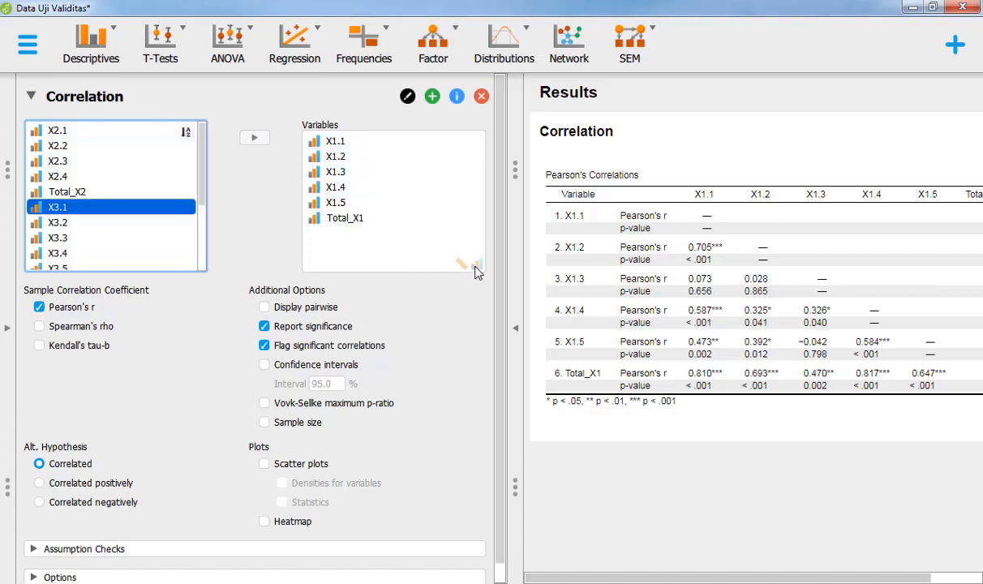
# - Expand the results view, copy the Correlation output and paste it into the blank Word document
pyautogui.click(517, 331)
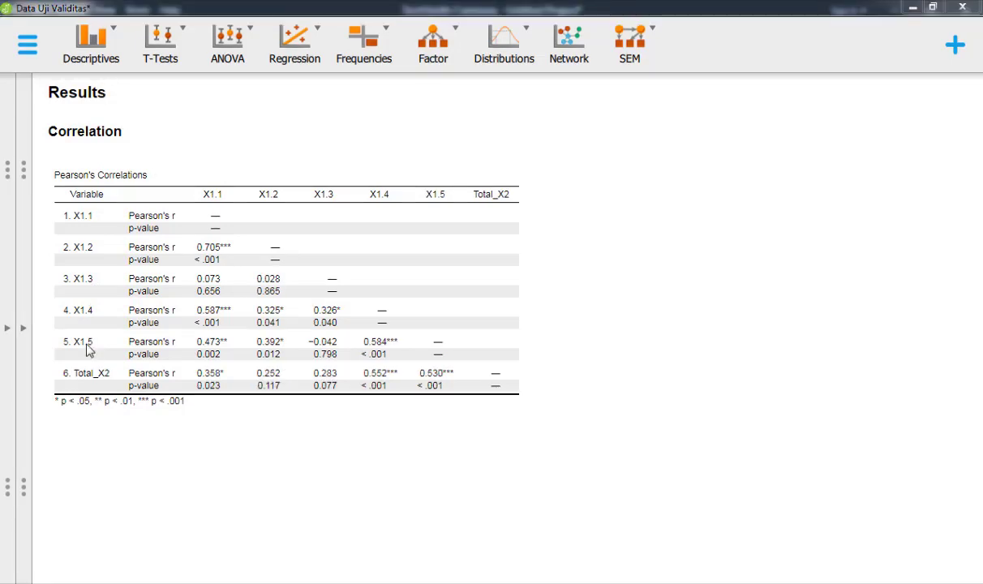
pyautogui.click(91, 133)
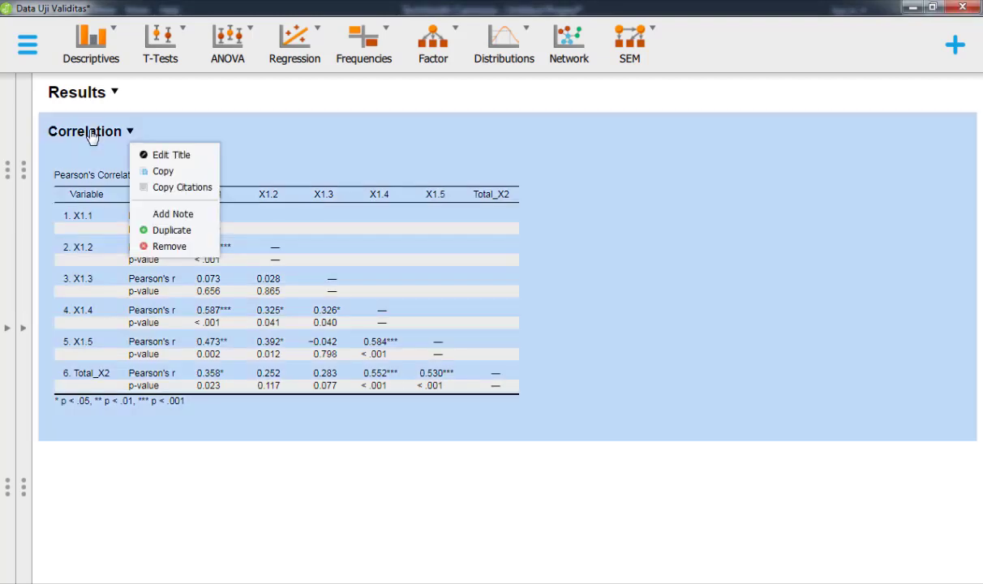
pyautogui.click(158, 174)
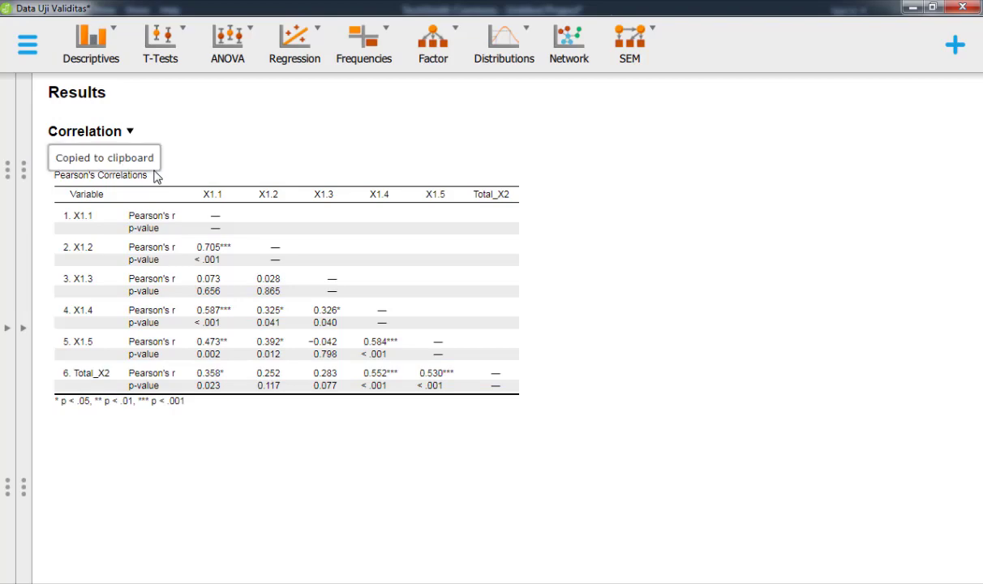
pyautogui.click(11, 575)
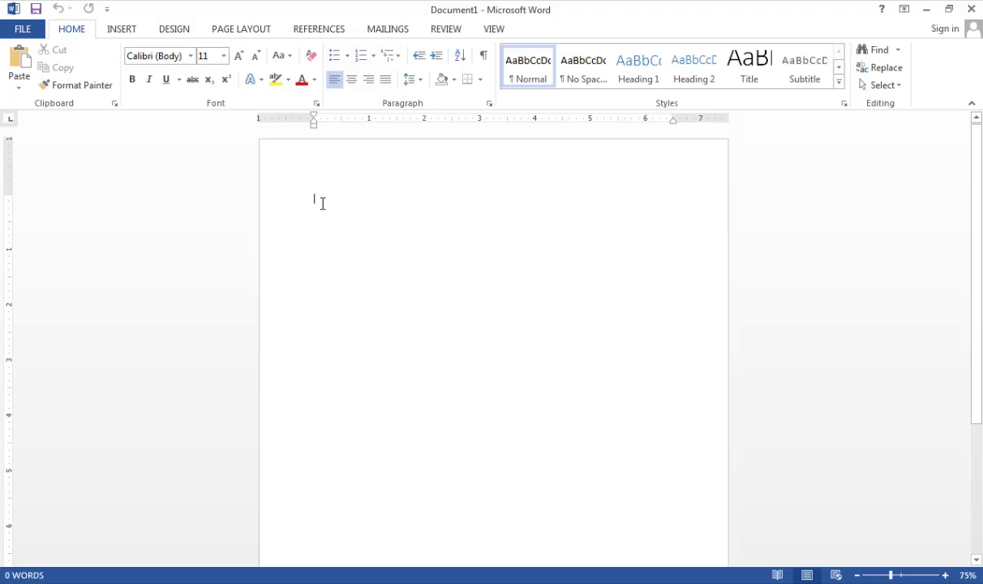
pyautogui.rightClick(322, 202)
pyautogui.click(354, 271)
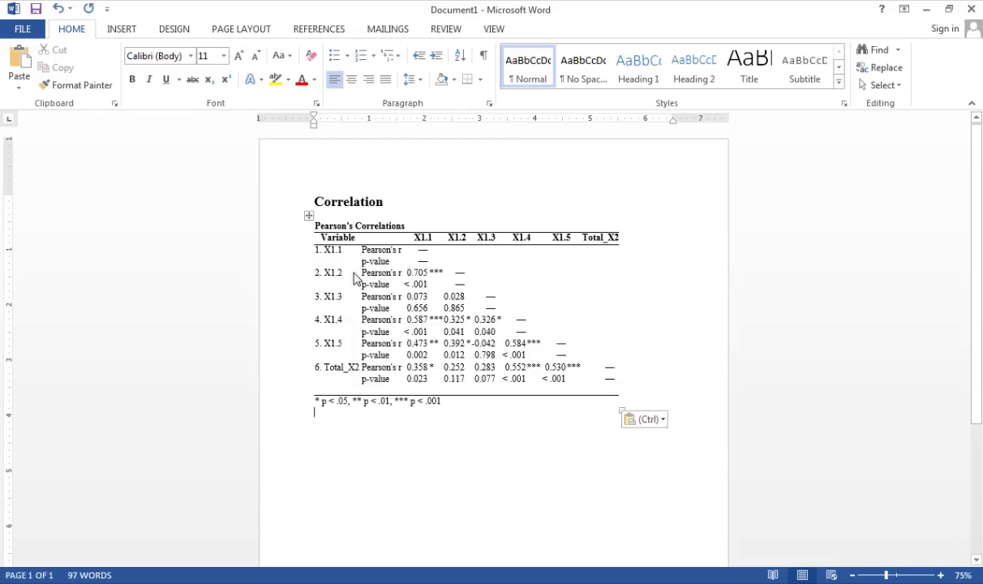
# - Return to JASP, show the analysis options again and remove X1.1 through Total_X1 from the correlation variables
pyautogui.click(174, 582)
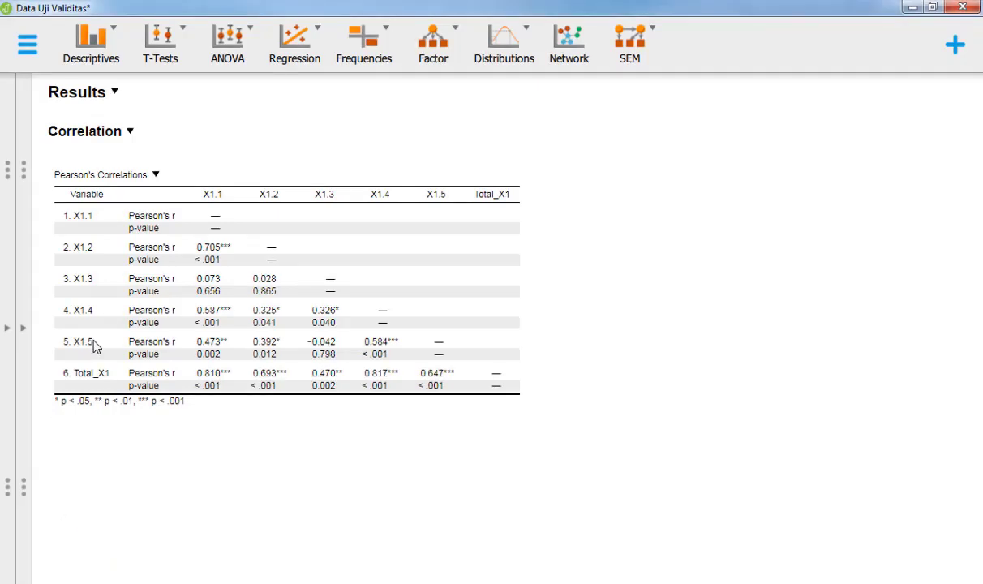
pyautogui.click(22, 331)
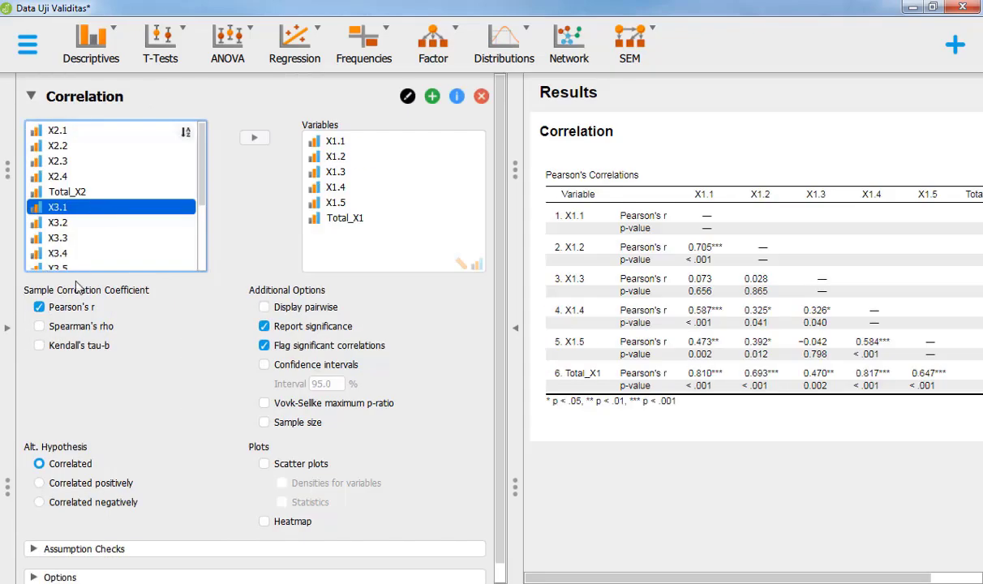
pyautogui.click(318, 143)
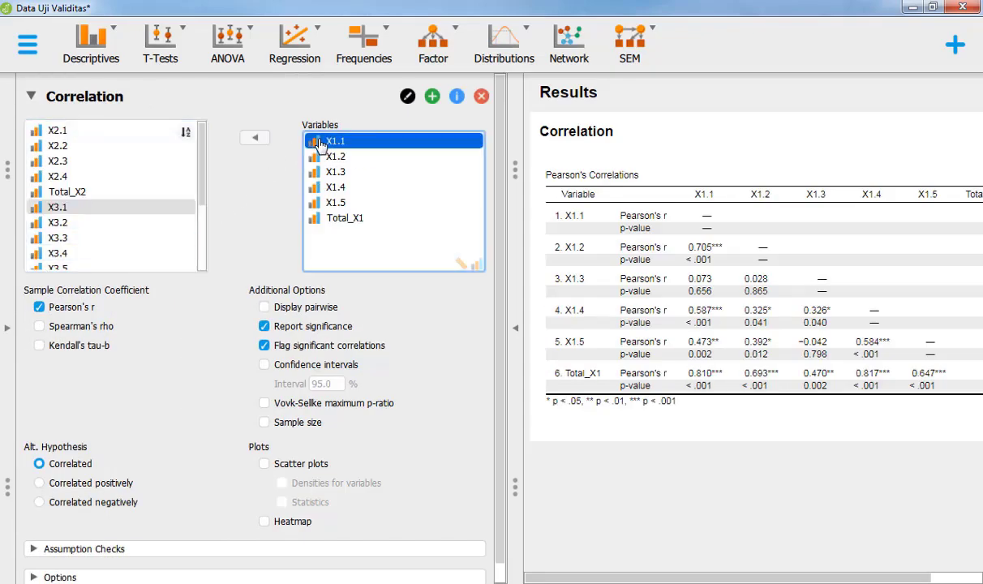
pyautogui.keyDown('shift'); pyautogui.click(339, 219); pyautogui.keyUp('shift')
pyautogui.click(255, 144)
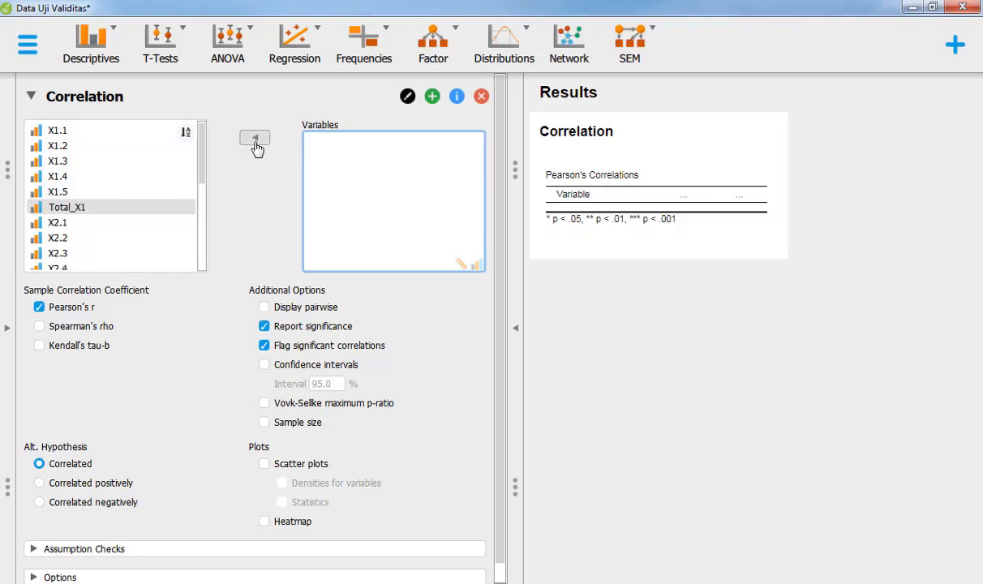
# - Add X2.1 through X2.4 and Total_X2 to the correlation analysis variables
pyautogui.click(58, 224)
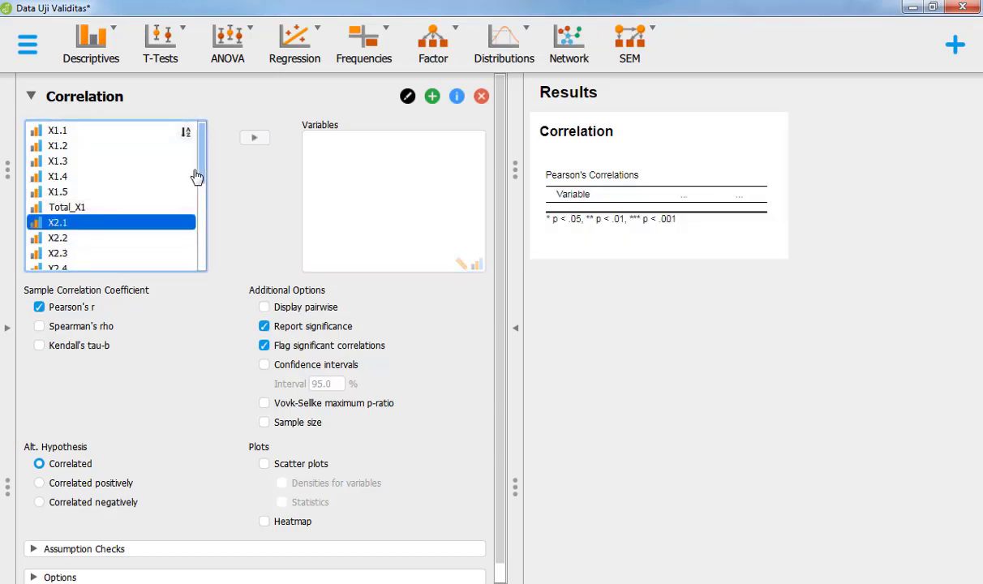
pyautogui.moveTo(202, 172); pyautogui.dragTo(208, 220)
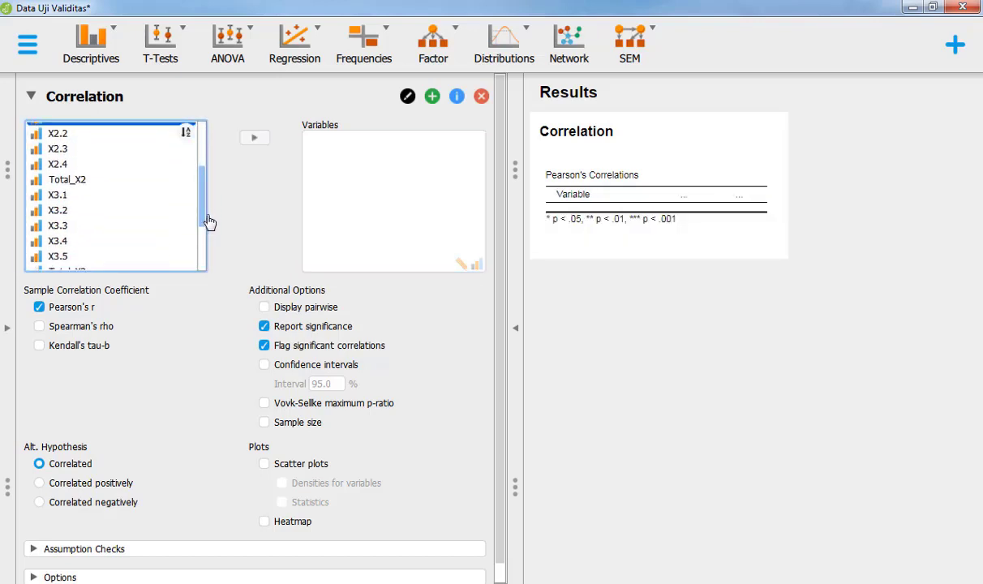
pyautogui.keyDown('shift'); pyautogui.click(69, 187); pyautogui.keyUp('shift')
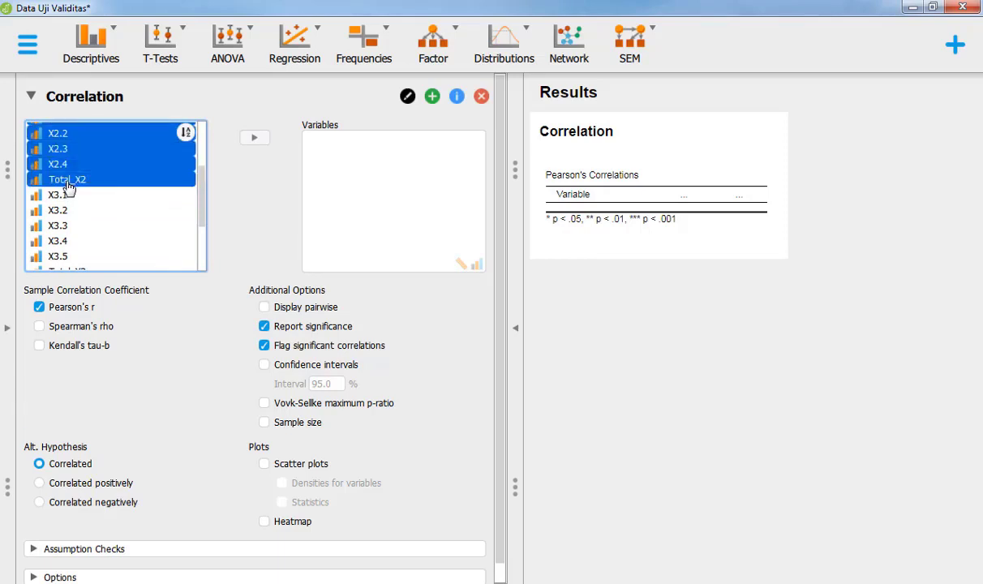
pyautogui.click(254, 141)
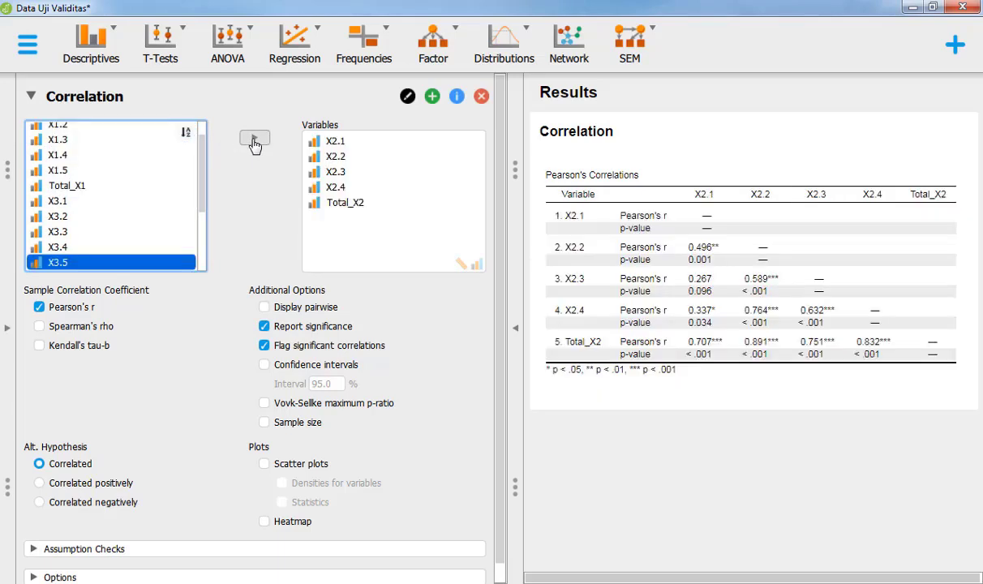
# - Expand the results view, copy the X2 Correlation output and paste it into the Word document below the X1 table
pyautogui.click(517, 331)
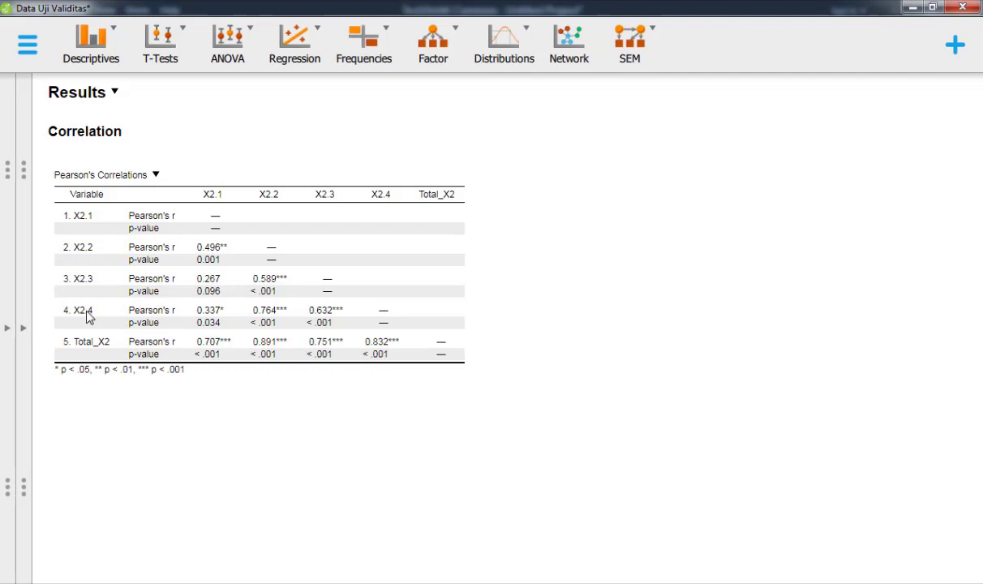
pyautogui.rightClick(97, 137)
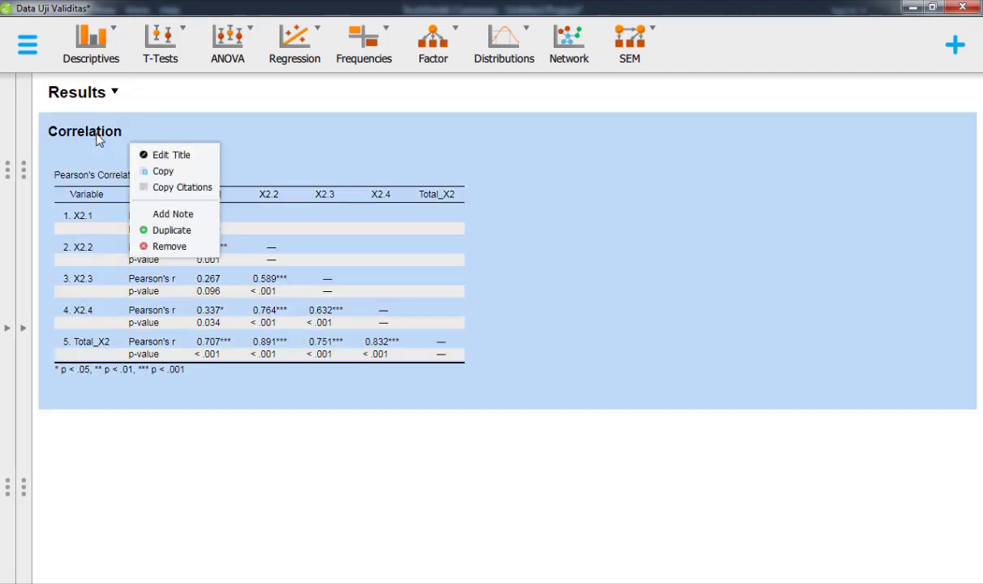
pyautogui.click(163, 170)
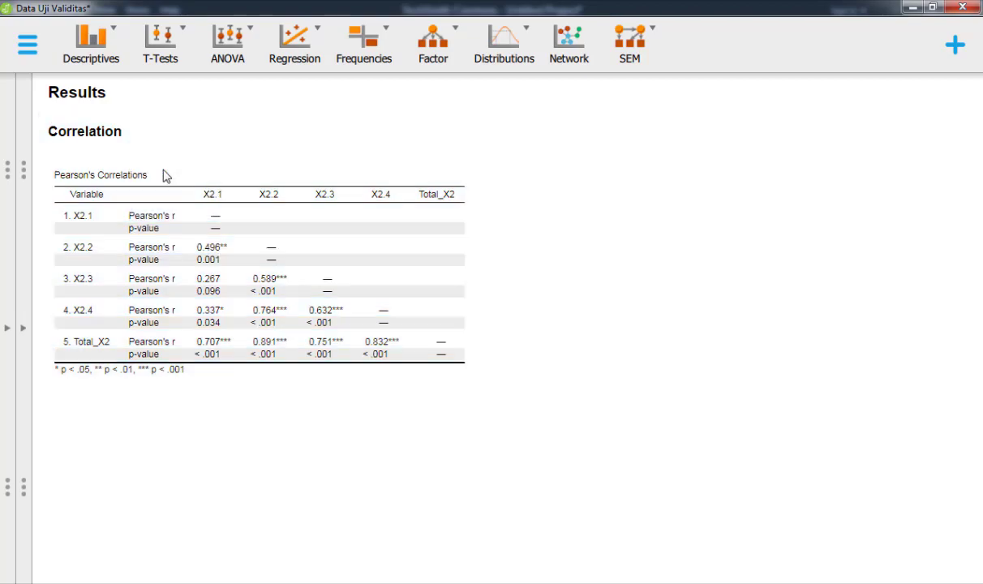
pyautogui.hotkey('alt', 'Tab')
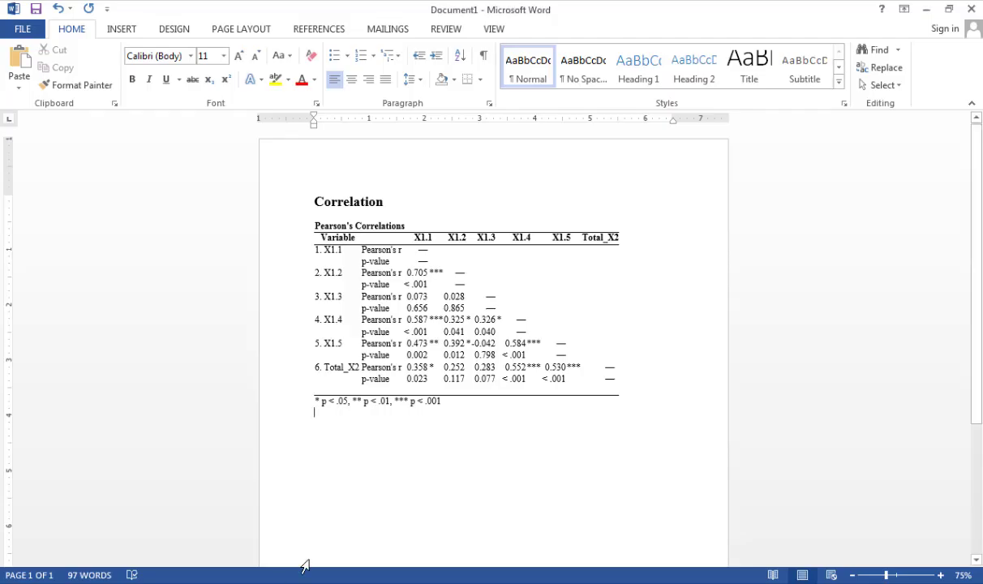
pyautogui.press('Return')
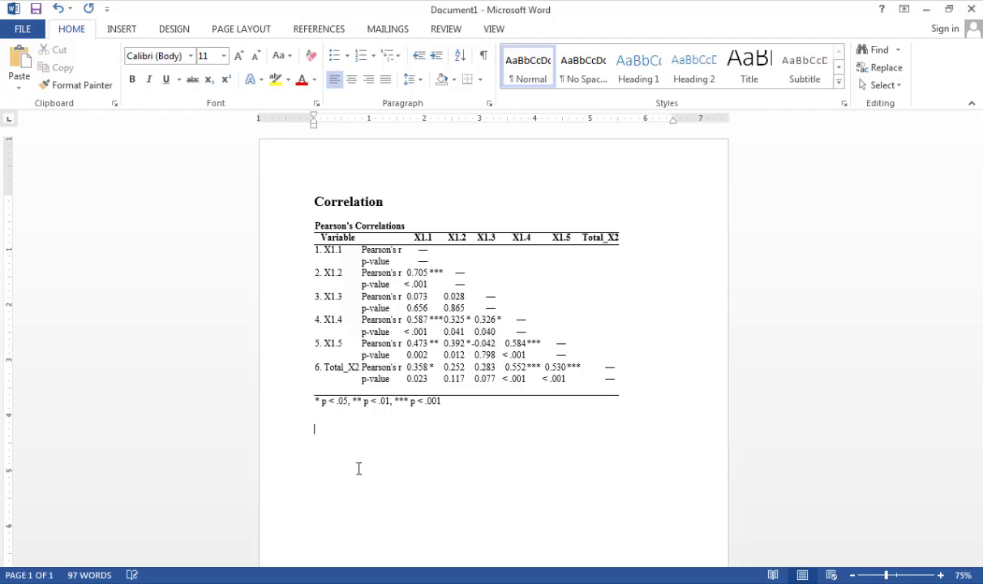
pyautogui.rightClick(337, 448)
pyautogui.click(371, 284)
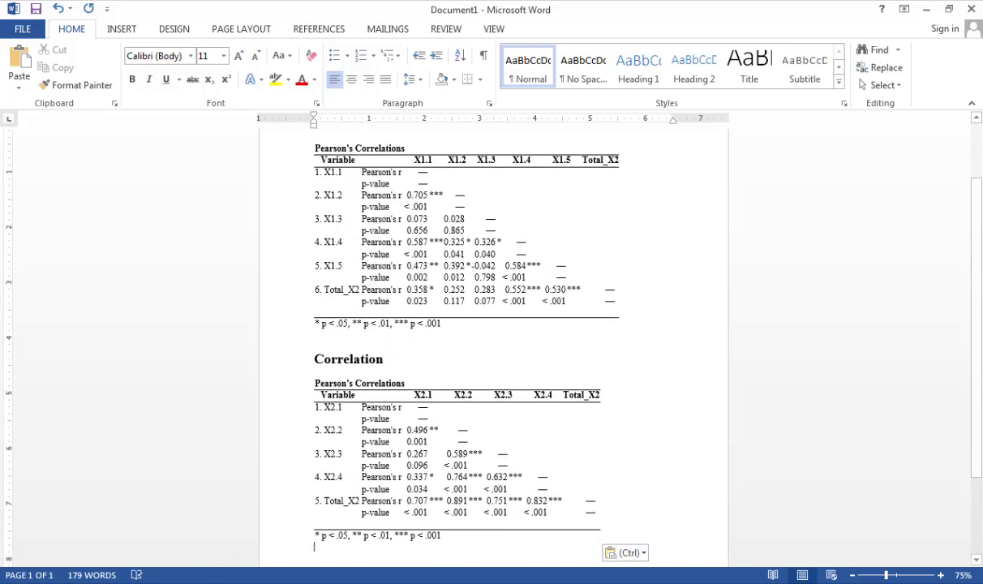
# - Return to JASP, show the analysis options again and remove X2.1 through Total_X2 from the correlation variables
pyautogui.hotkey('alt', 'Tab')
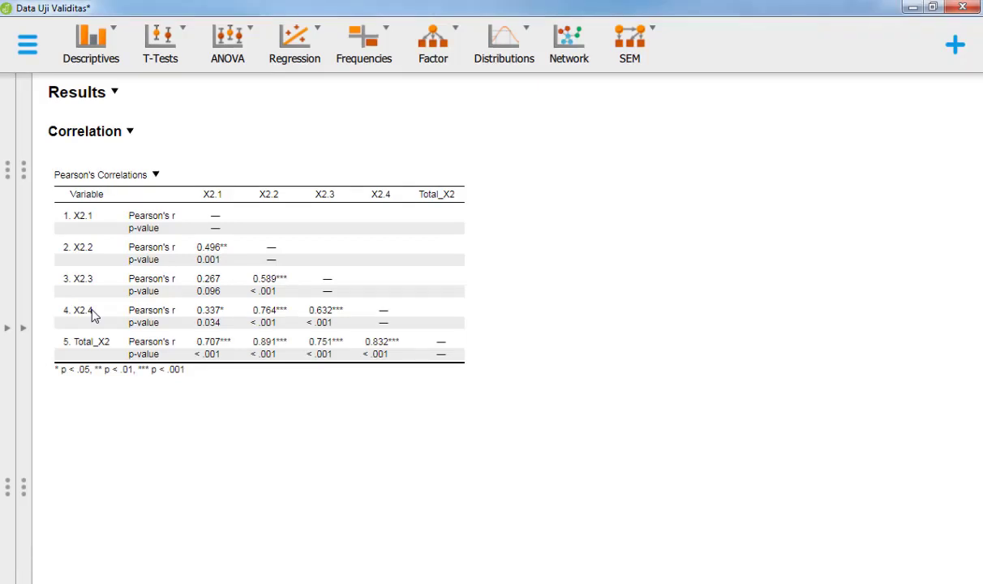
pyautogui.click(23, 330)
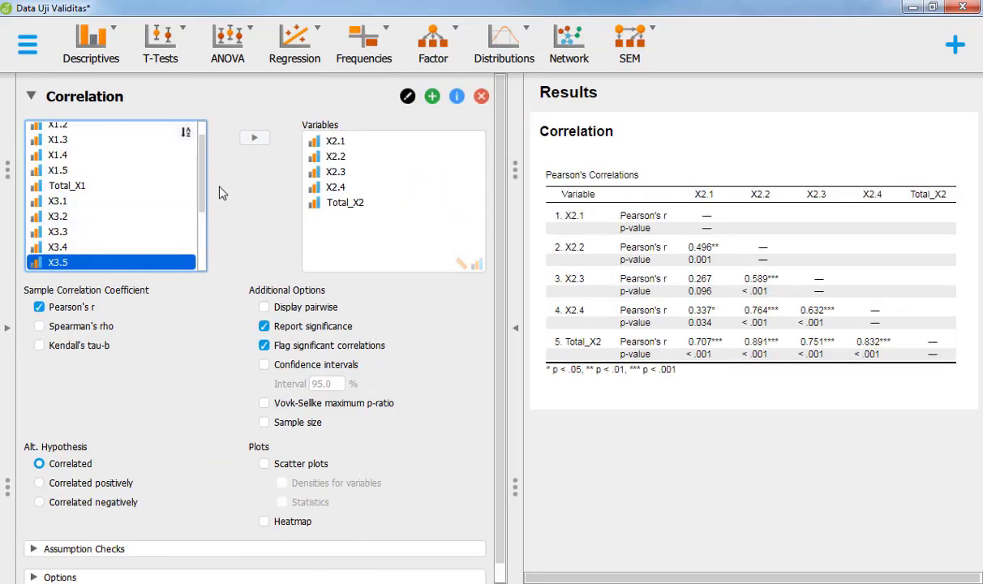
pyautogui.click(327, 142)
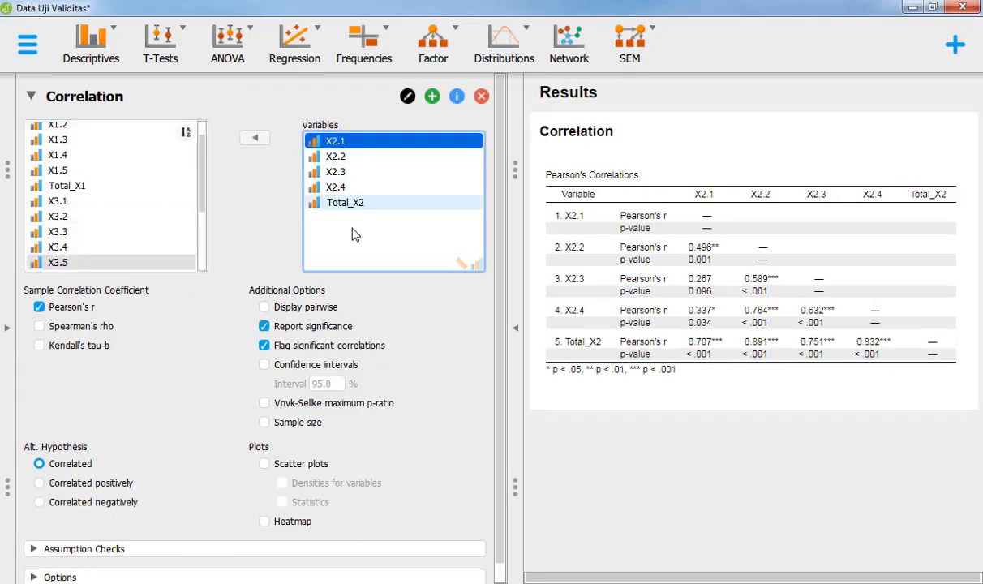
pyautogui.keyDown('shift'); pyautogui.click(343, 205); pyautogui.keyUp('shift')
pyautogui.click(253, 138)
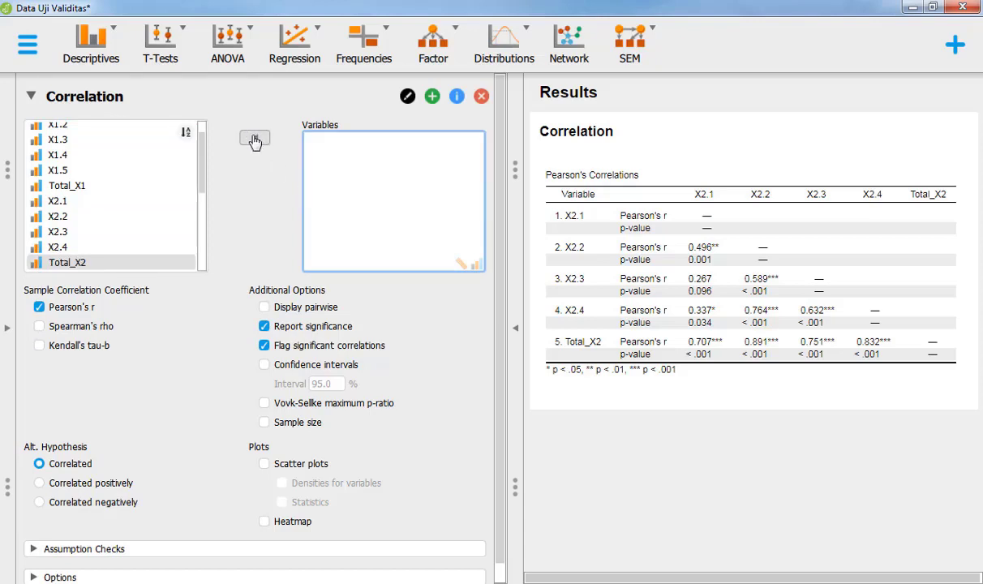
# - Add X3.1 through X3.5 and Total_X3 to the correlation analysis variables
pyautogui.scroll(-3, 202, 186)
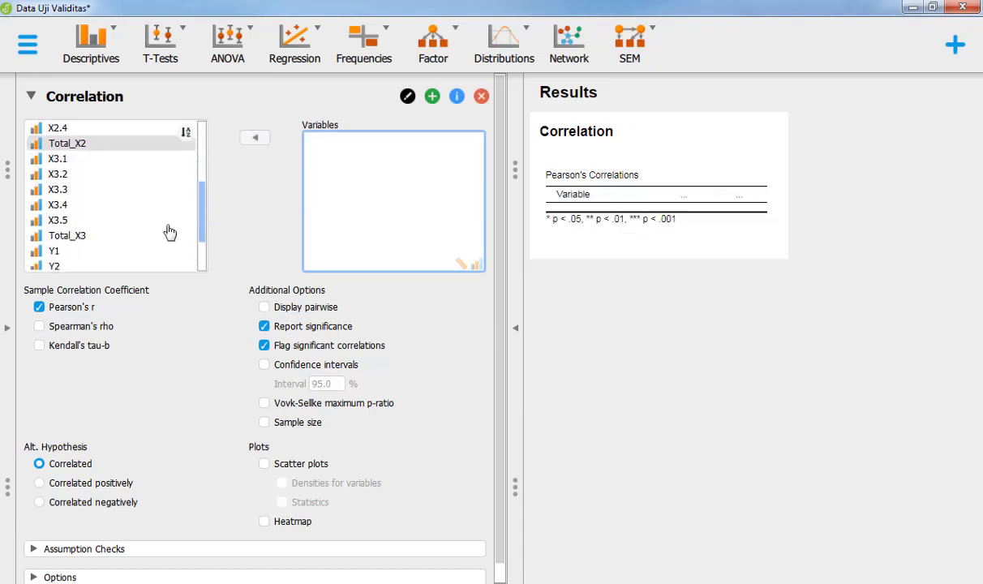
pyautogui.click(59, 161)
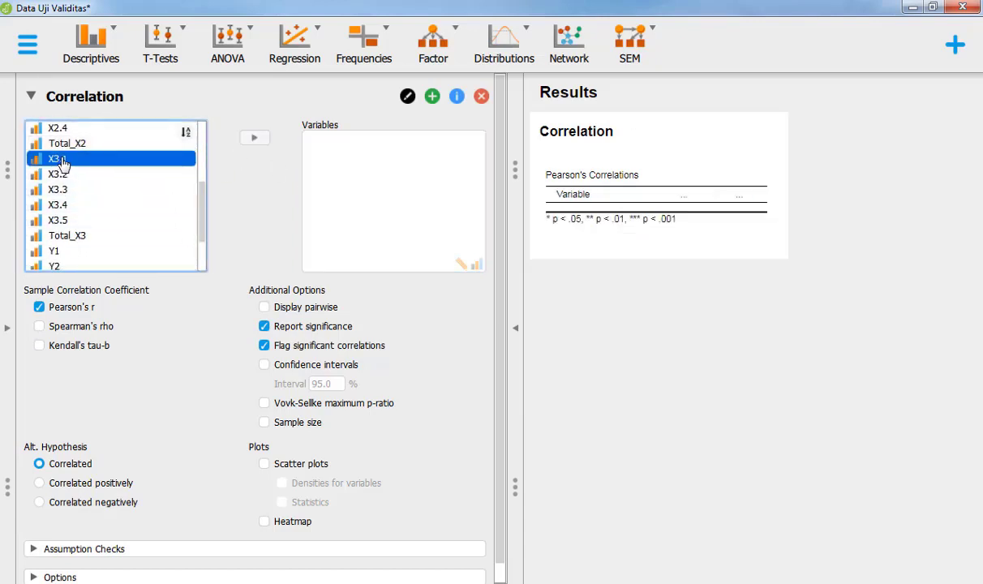
pyautogui.keyDown('shift'); pyautogui.click(66, 241); pyautogui.keyUp('shift')
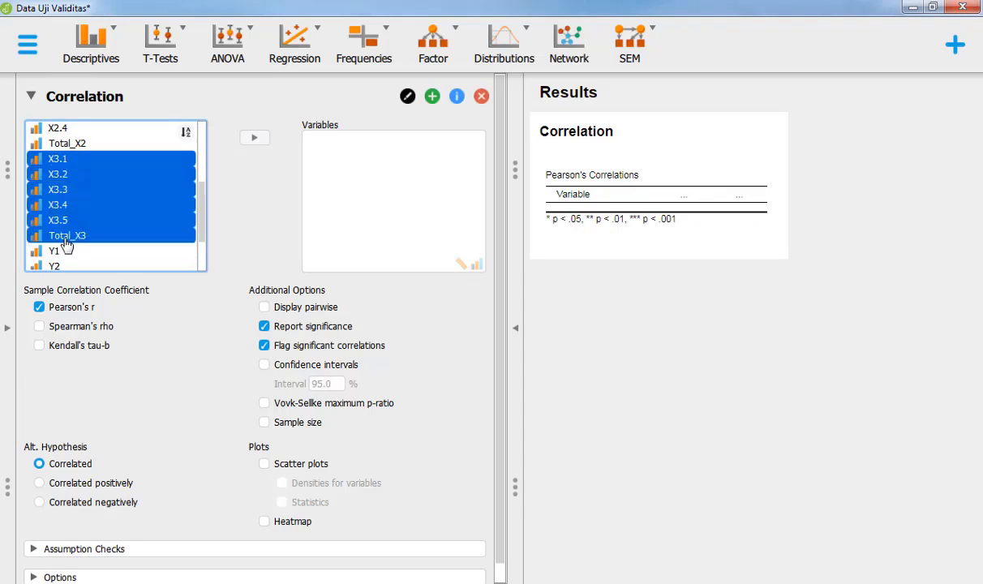
pyautogui.click(254, 139)
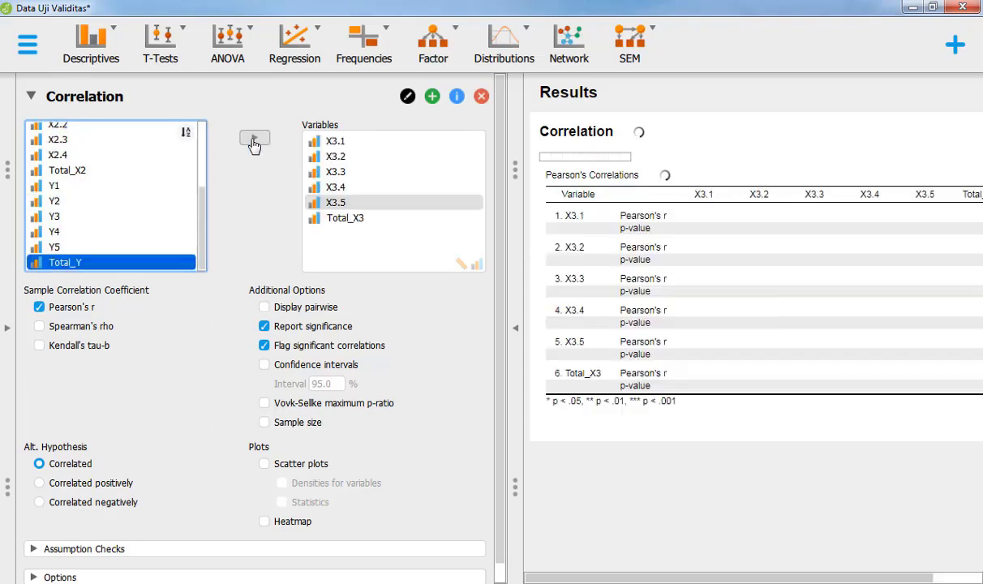
# - Expand the results view, copy the X3 Correlation output and paste it into the Word document below the X2 table
pyautogui.click(514, 333)
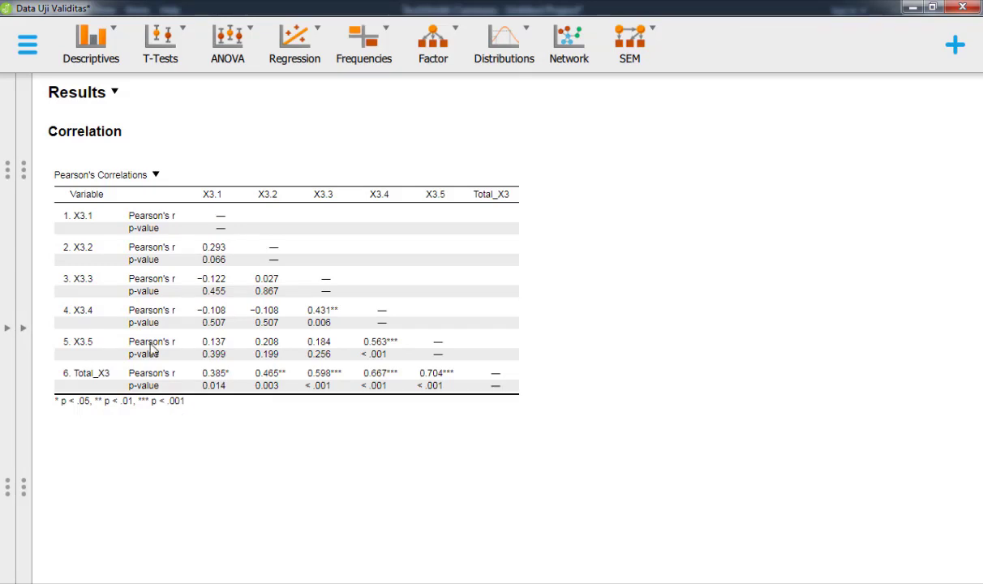
pyautogui.click(95, 132)
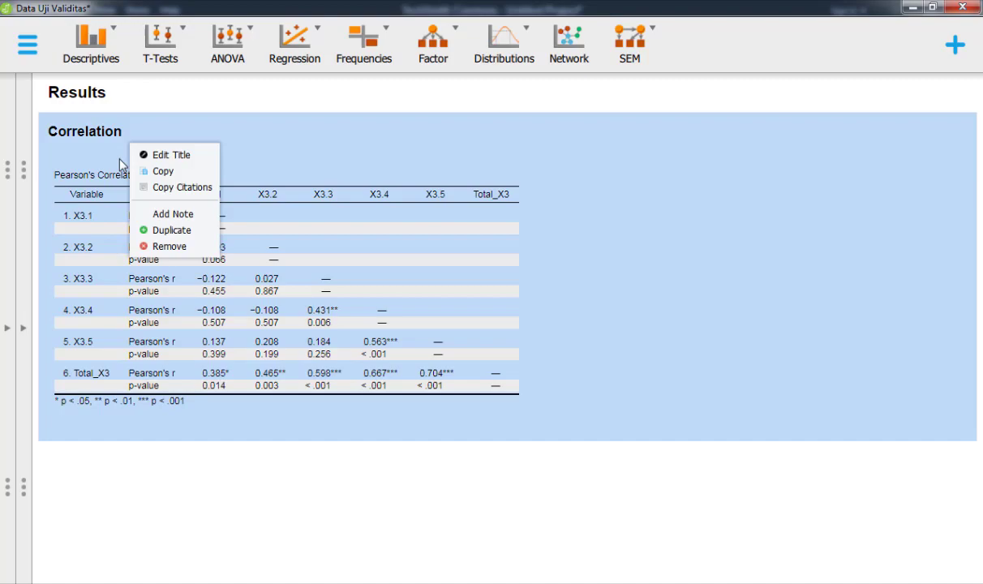
pyautogui.click(160, 171)
pyautogui.click(344, 582)
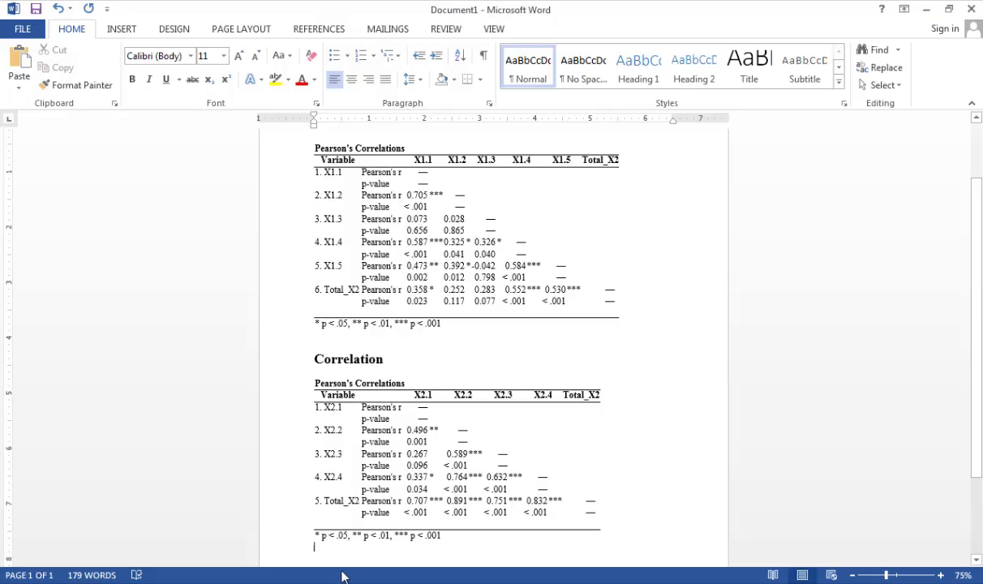
pyautogui.press('Return')
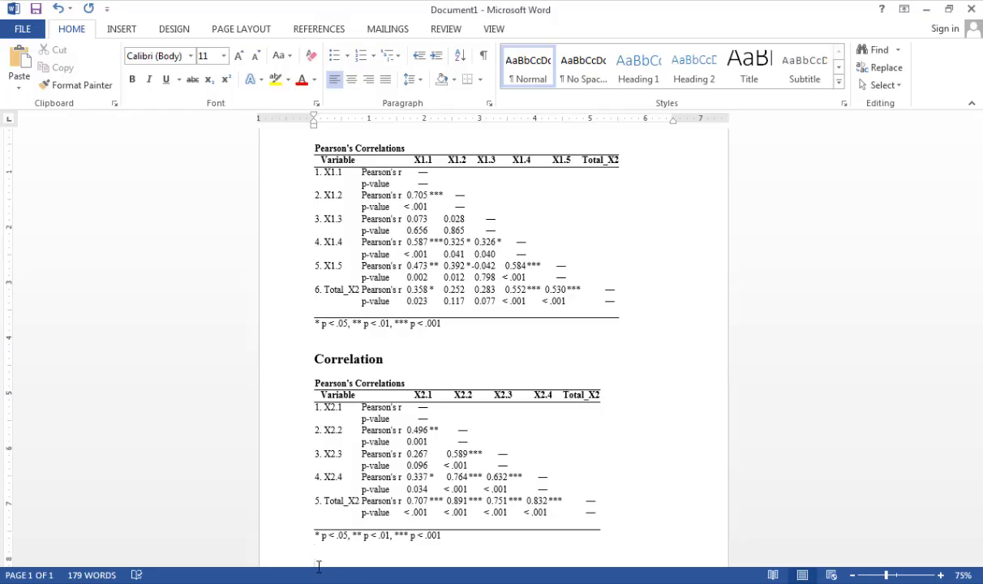
pyautogui.rightClick(337, 558)
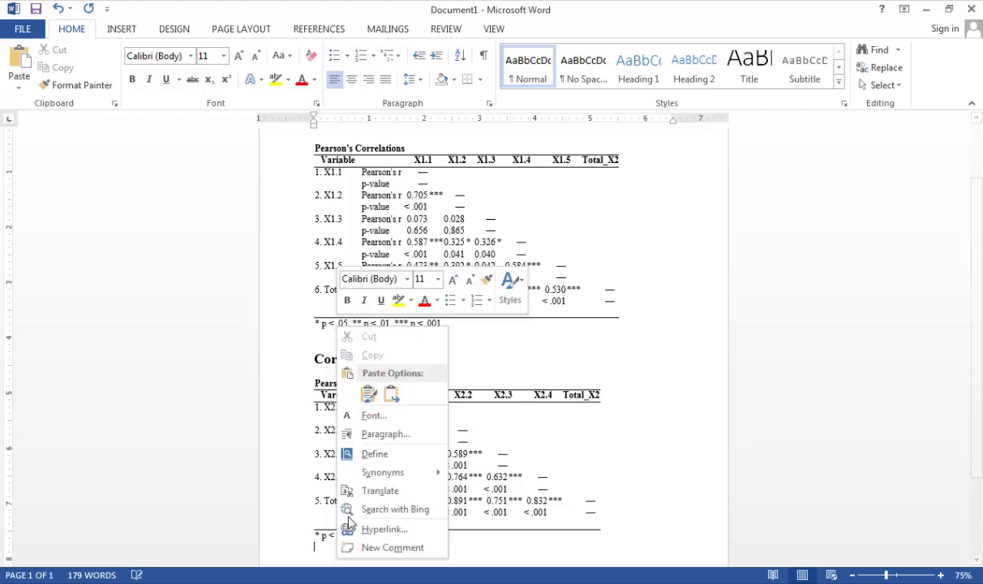
pyautogui.click(370, 394)
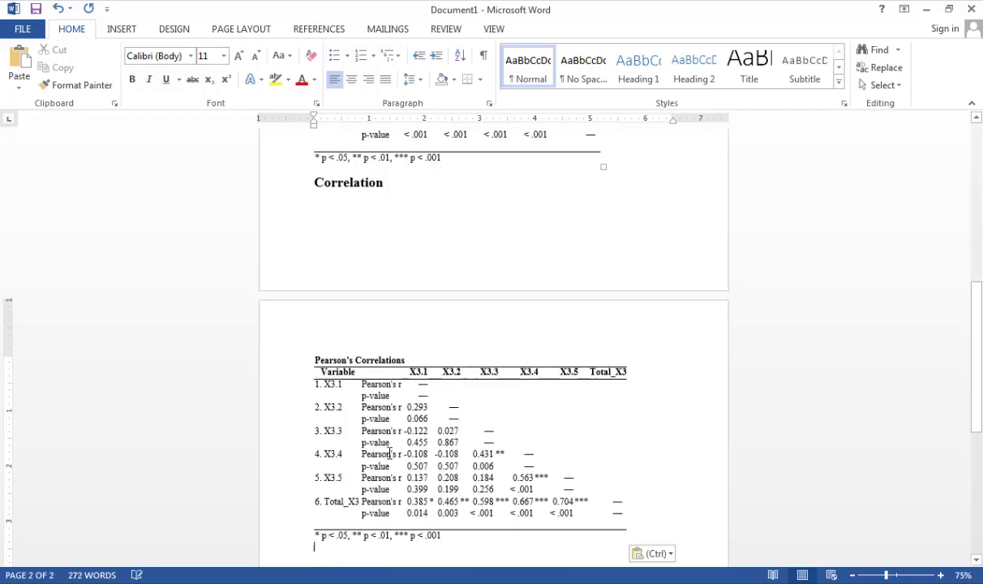
pyautogui.scroll(-1, 390, 453)
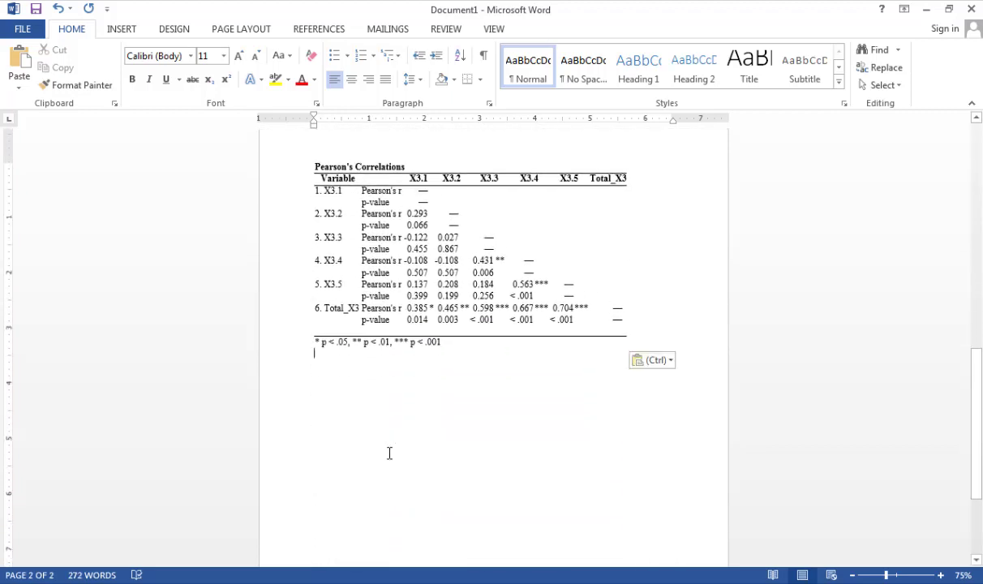
# - Return to JASP, show the analysis options again and remove X3.1 through Total_X3 from the correlation variables
pyautogui.hotkey('alt', 'Tab')
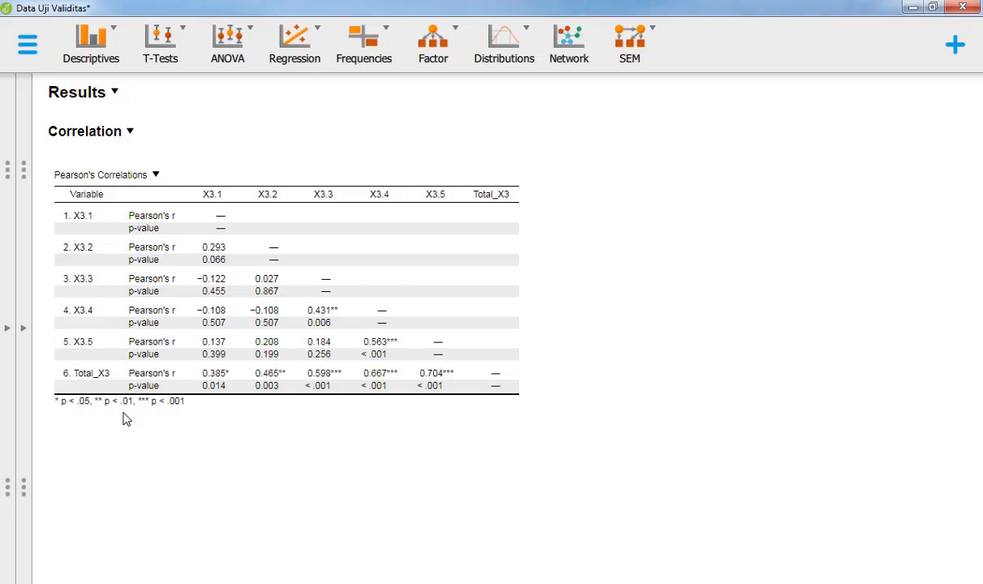
pyautogui.click(125, 419)
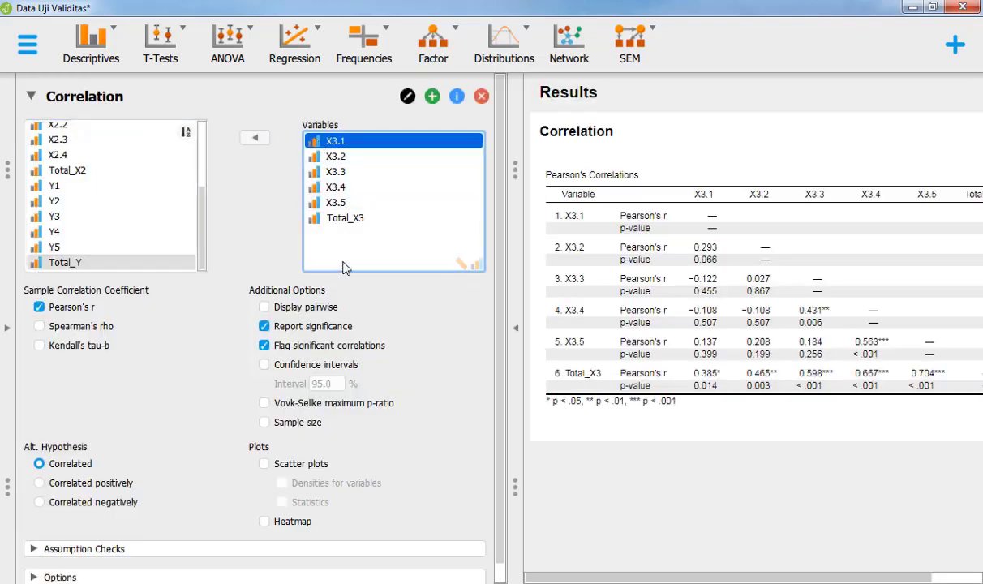
pyautogui.keyDown('shift'); pyautogui.click(337, 219); pyautogui.keyUp('shift')
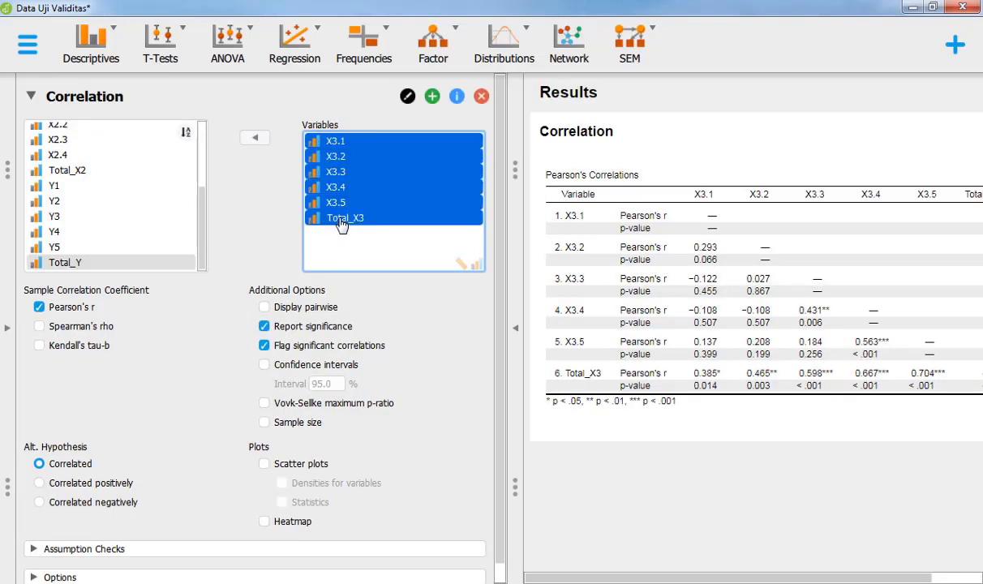
pyautogui.click(256, 139)
# - Add Y1 through Y5 and Total_Y to the correlation analysis variables
pyautogui.moveTo(204, 211); pyautogui.dragTo(203, 259)
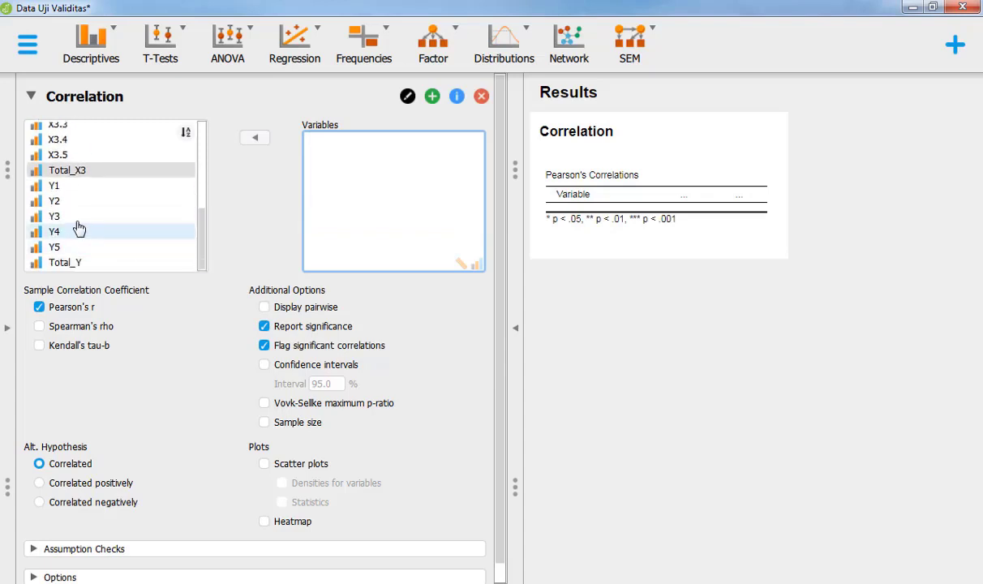
pyautogui.moveTo(53, 186); pyautogui.dragTo(63, 258)
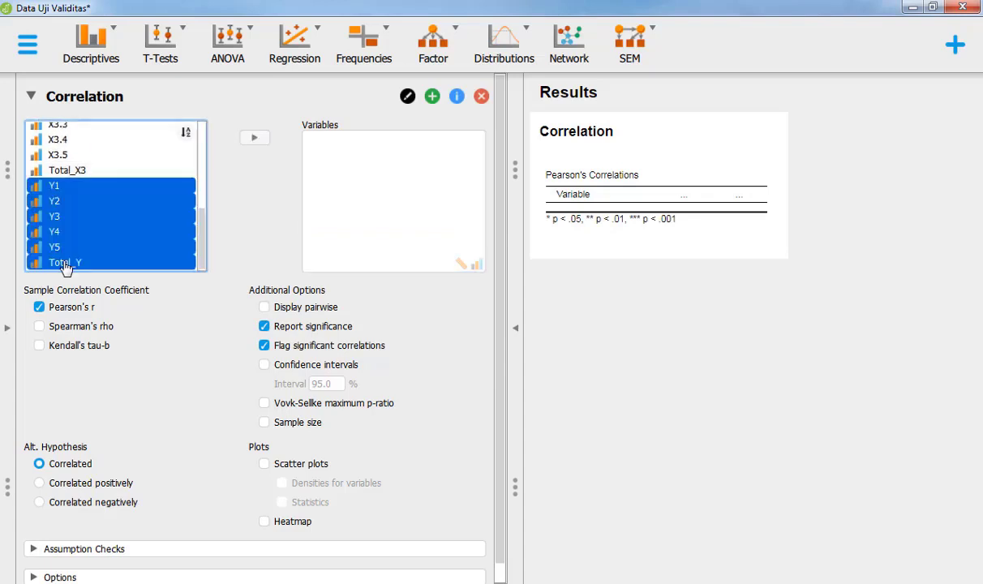
pyautogui.click(257, 141)
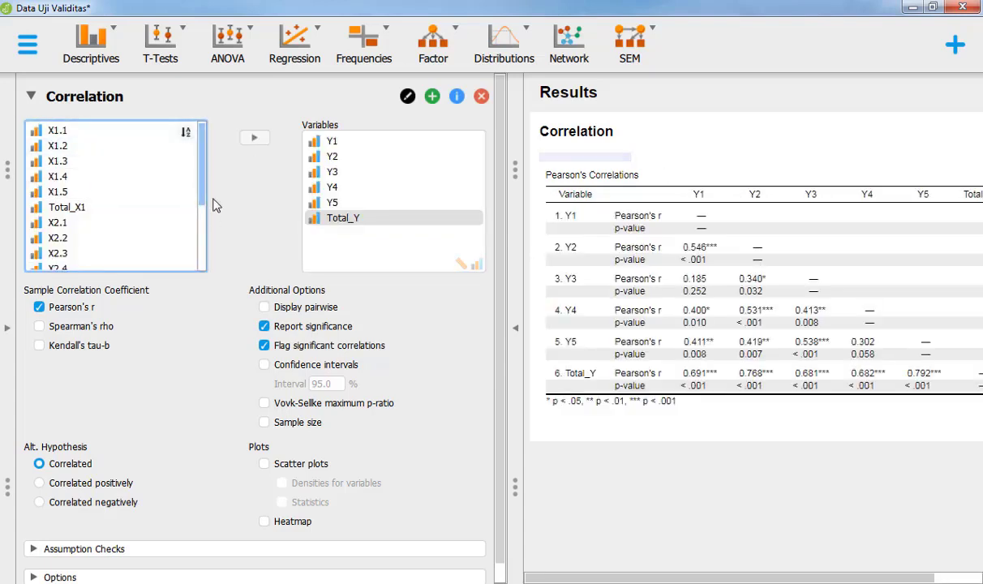
# - Expand the results view, copy the Y Correlation output and paste it into the Word document below the X3 table
pyautogui.click(515, 328)
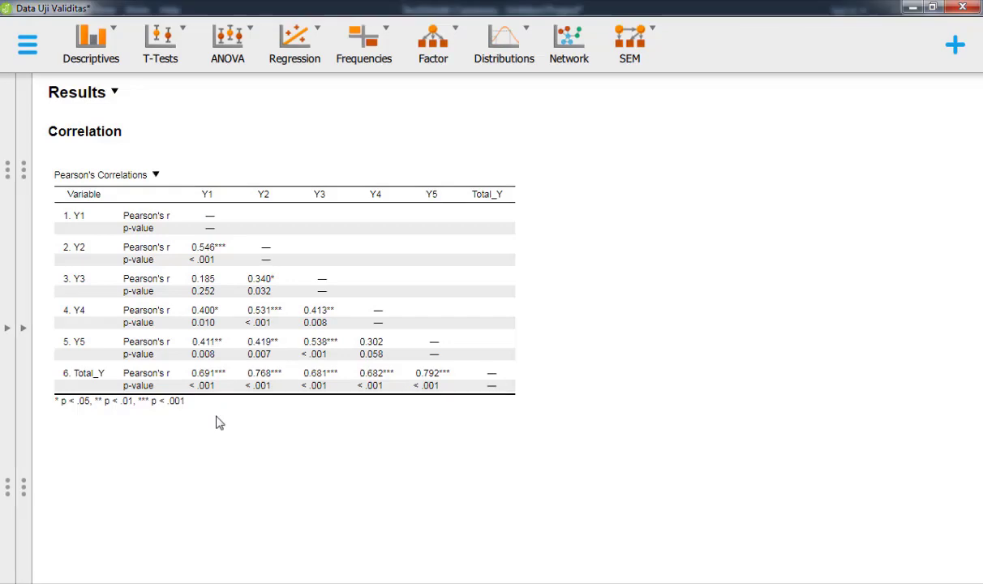
pyautogui.rightClick(95, 133)
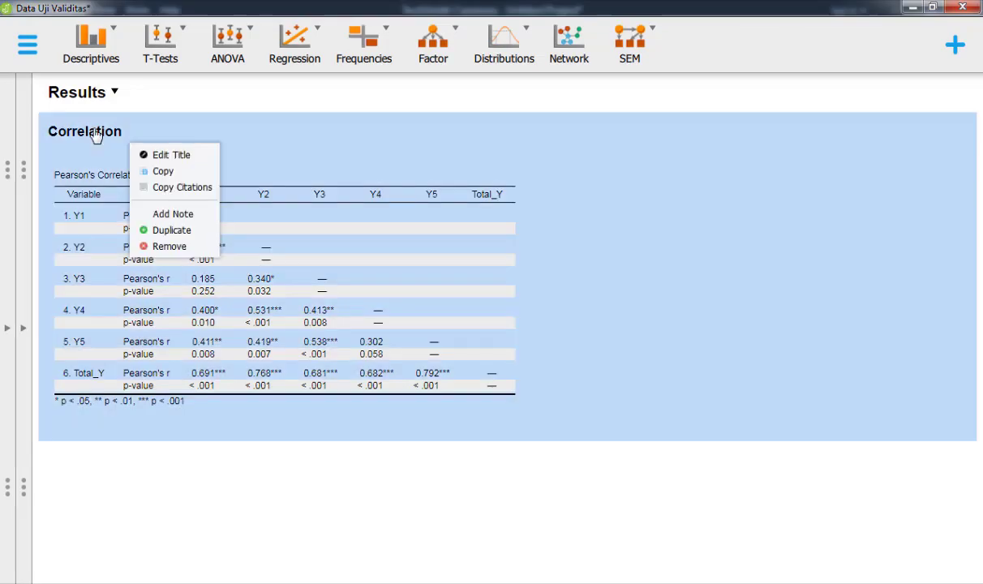
pyautogui.click(161, 170)
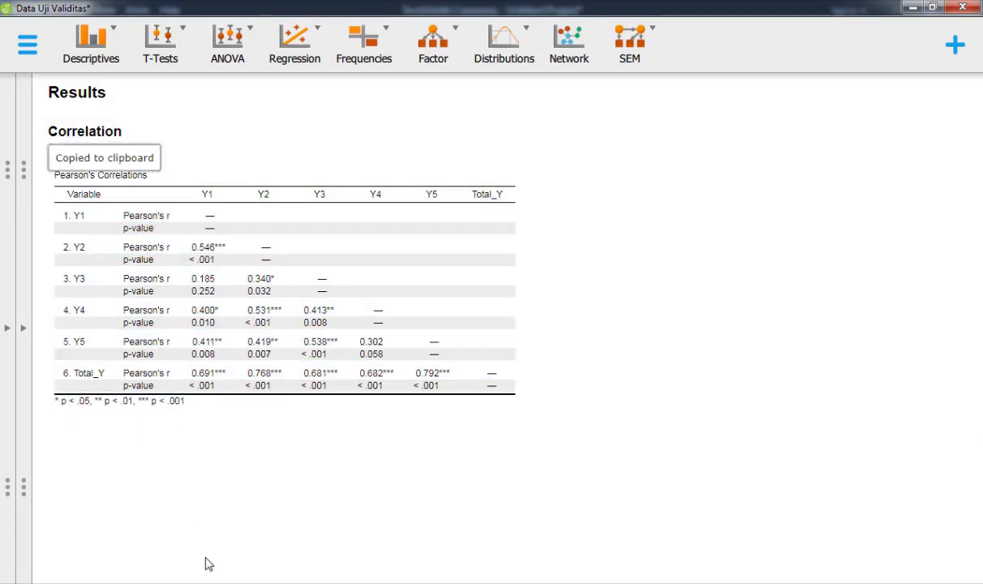
pyautogui.hotkey('alt', 'Tab')
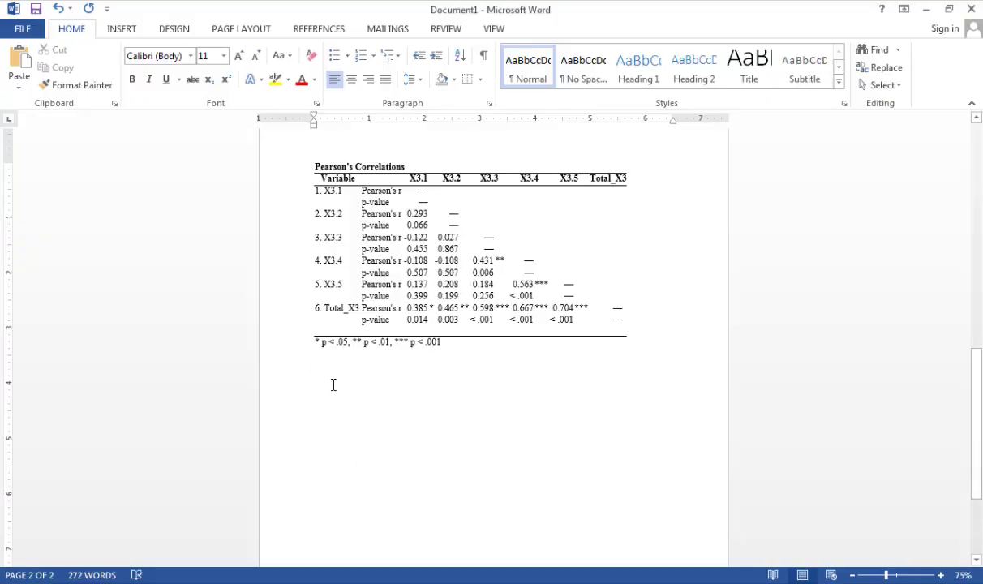
pyautogui.rightClick(332, 385)
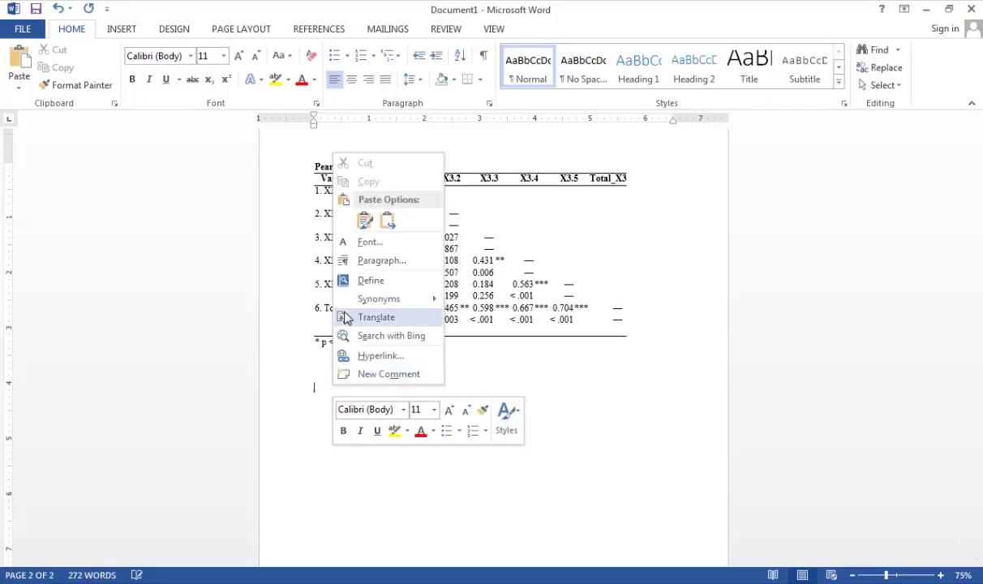
pyautogui.click(364, 221)
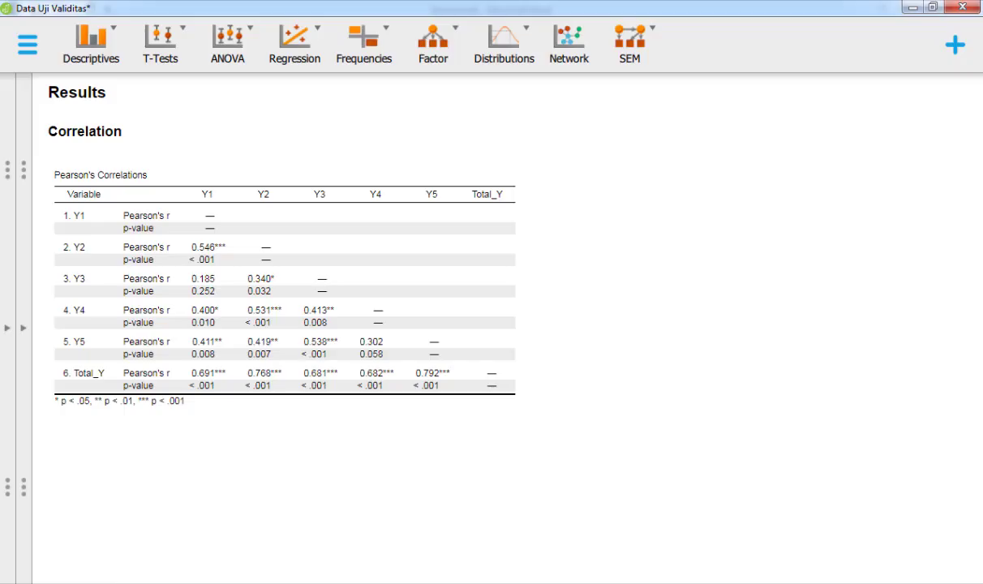
# - Return to JASP and show the Correlation analysis options beside the results again
pyautogui.click(43, 378)
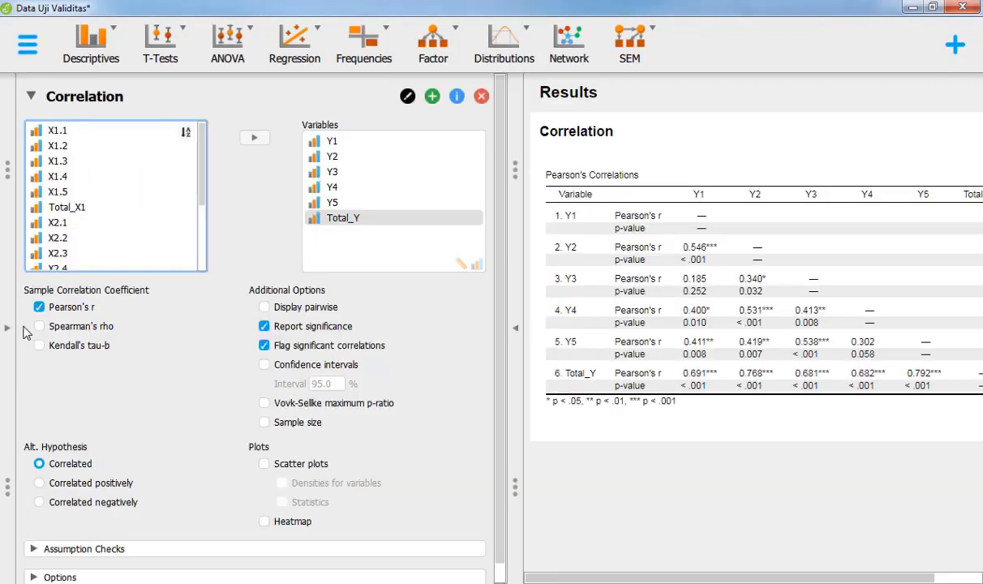